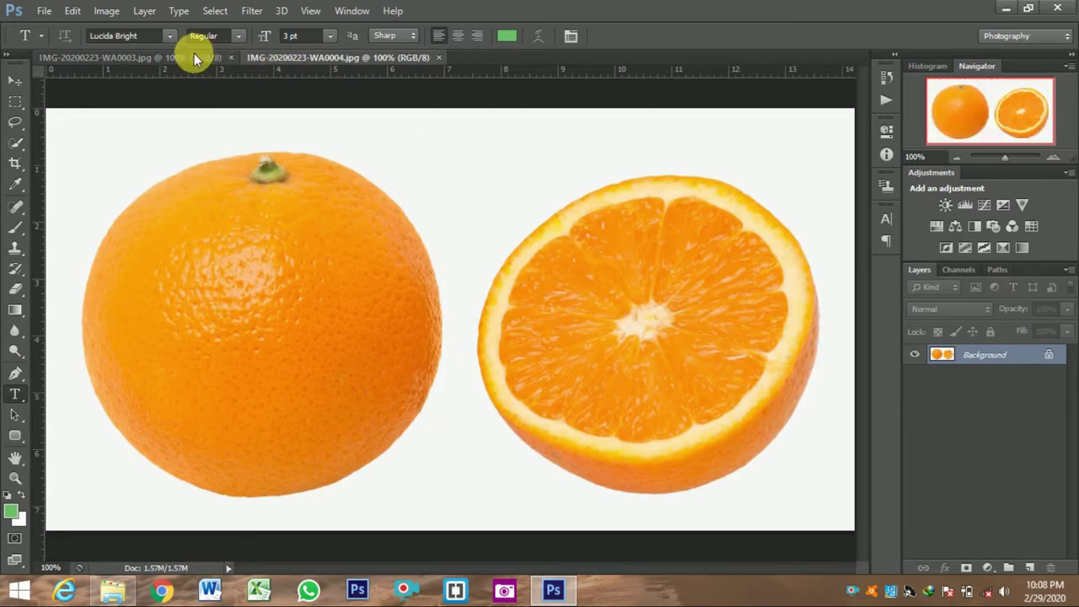
Step: Bring the cut-out whole orange into the teapot image, place it over the pot's body, and set its layer opacity to 62%
left_click(302, 60)
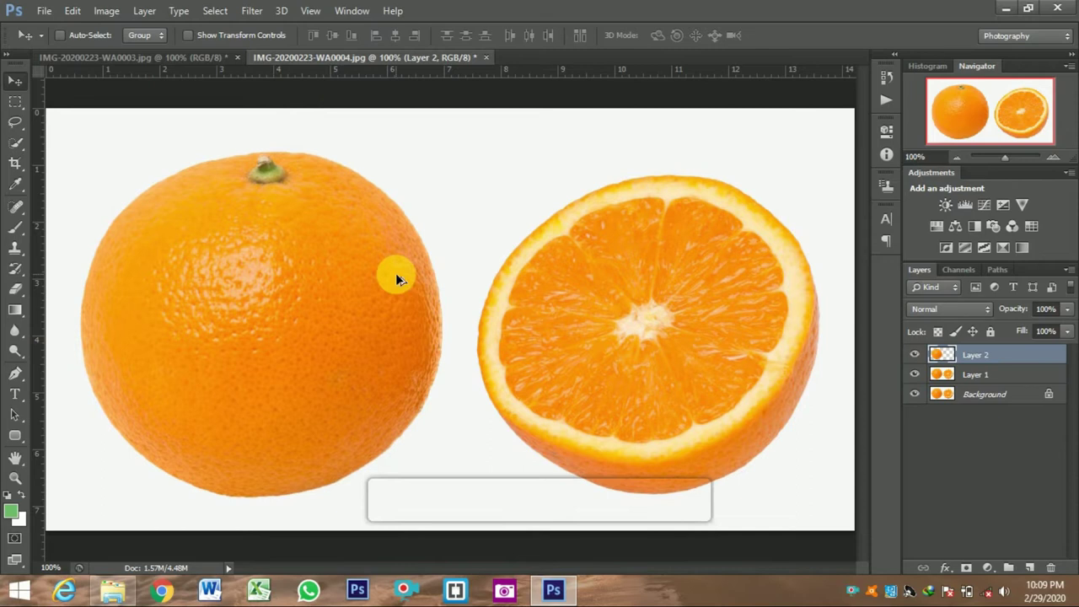
left_click_drag(345, 354, 518, 376)
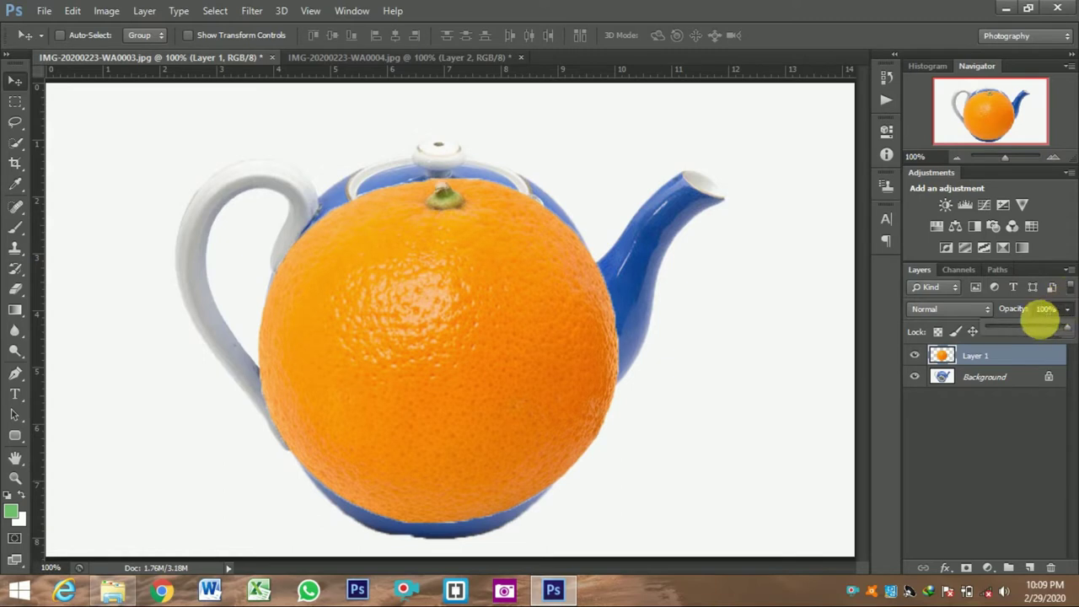
left_click_drag(1024, 328, 1037, 333)
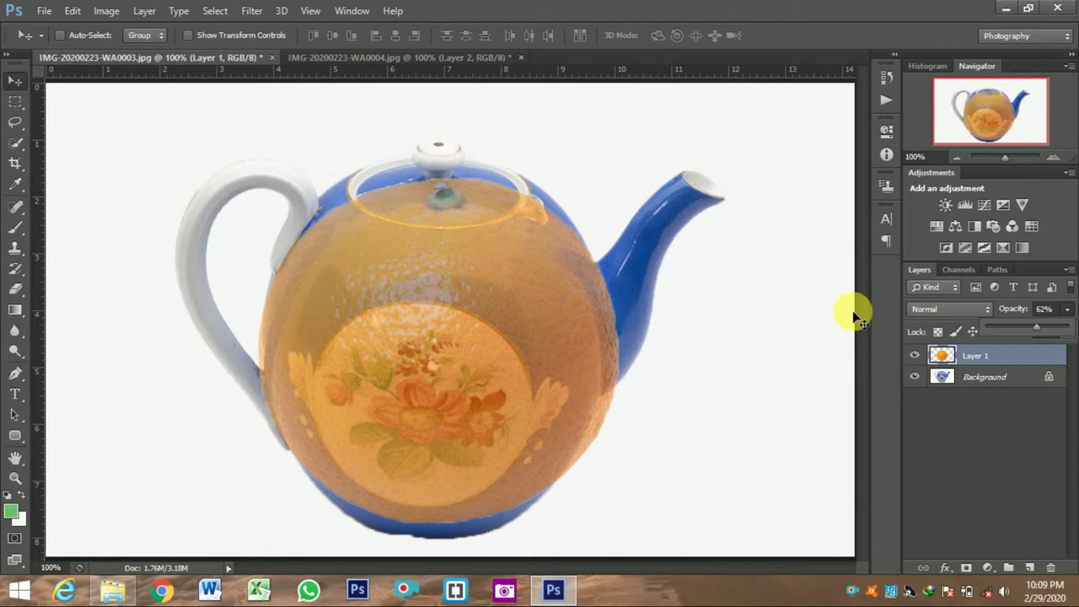
Step: Stretch the orange layer with Free Transform, mainly in height, so it covers the teapot's body from the lid to the base
key("ctrl+t")
left_click_drag(438, 174, 437, 152)
left_click_drag(443, 527, 439, 540)
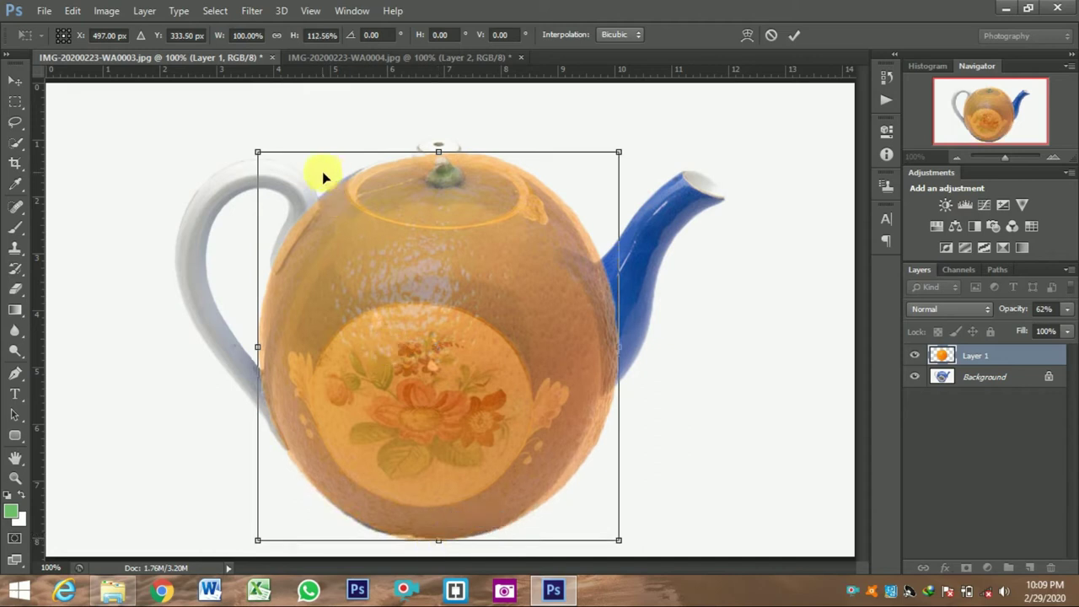
left_click_drag(257, 154, 253, 152)
key("Return")
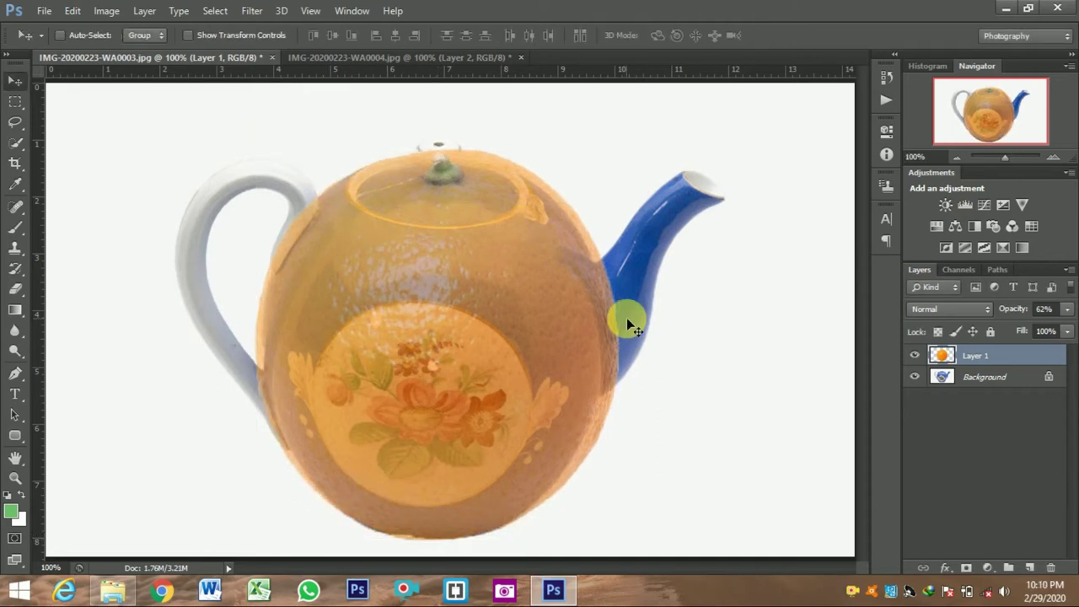
Step: Erase the excess orange along the pot's upper edge between the spout and the lid knob with a size 9 eraser
key("ctrl+plus")
left_click_drag(864, 308, 860, 238)
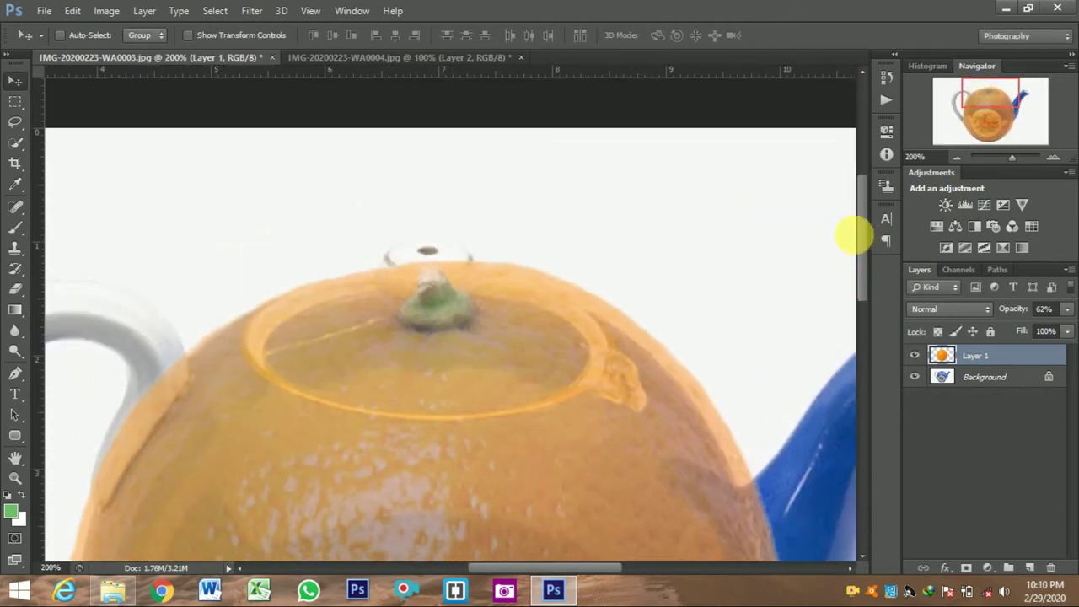
left_click(15, 290)
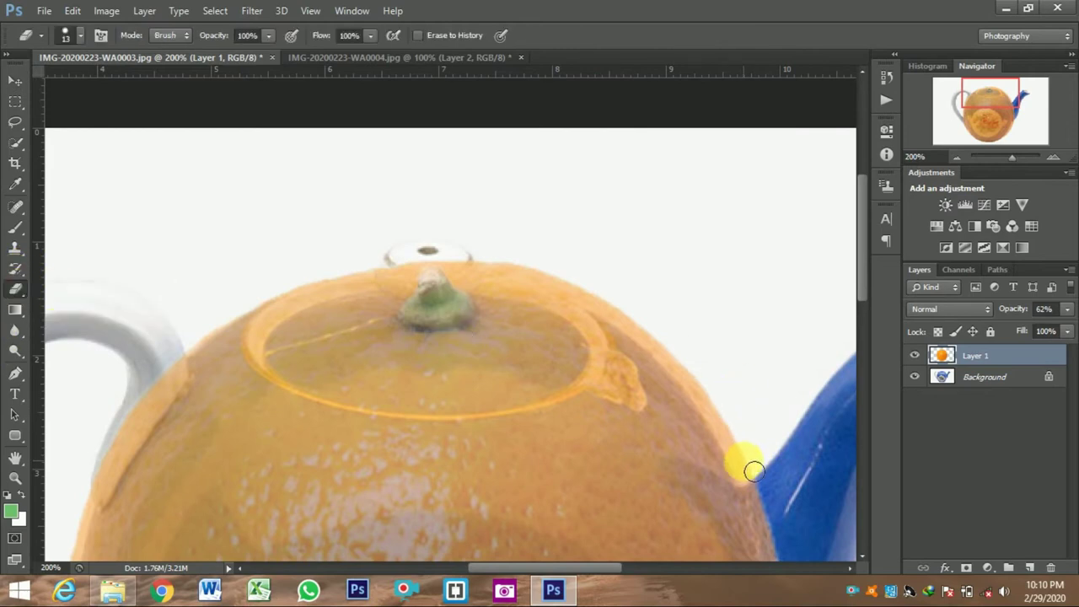
left_click_drag(595, 567, 629, 567)
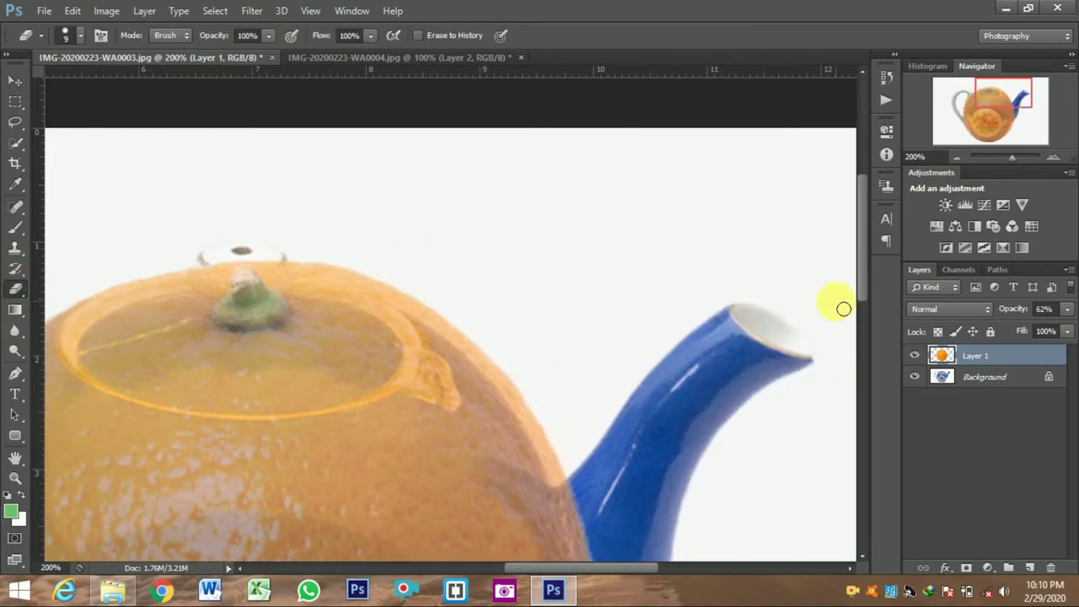
left_click_drag(863, 275, 863, 309)
key("ctrl+plus")
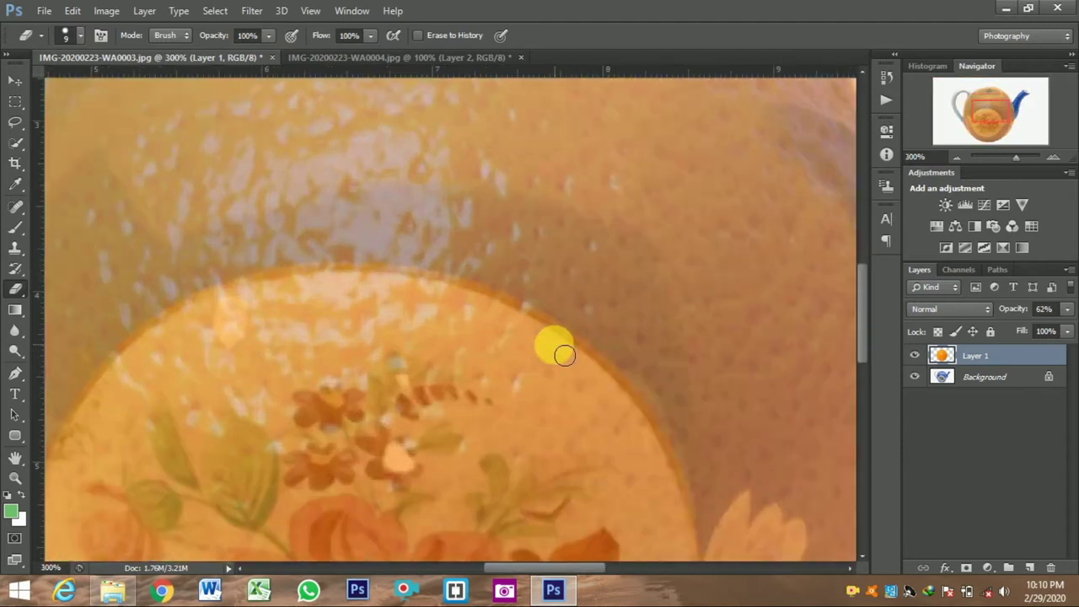
left_click_drag(522, 570, 595, 570)
left_click_drag(862, 289, 863, 234)
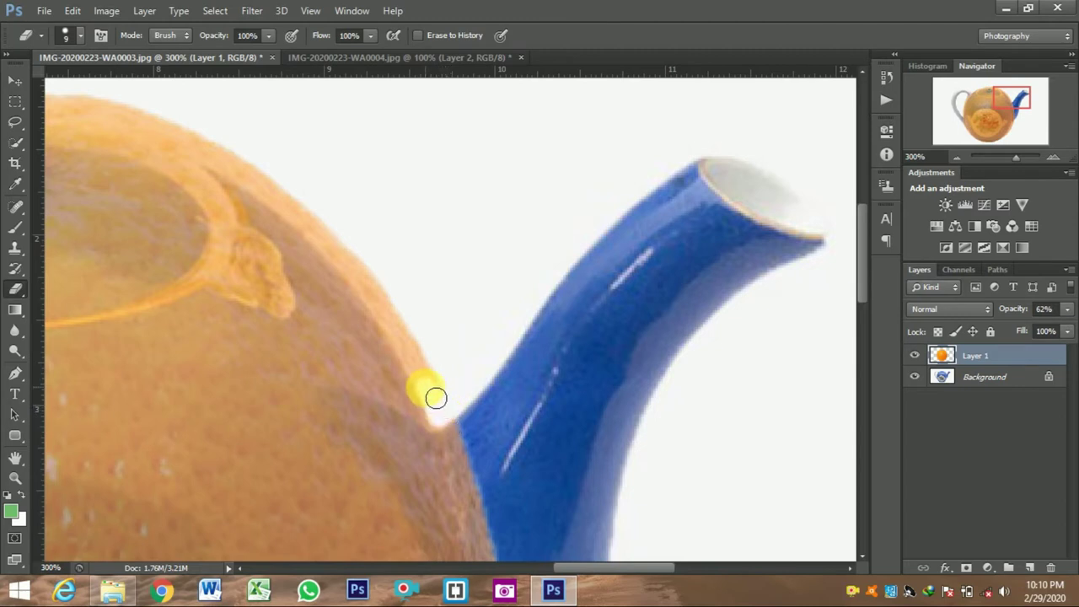
left_click_drag(408, 342, 384, 301)
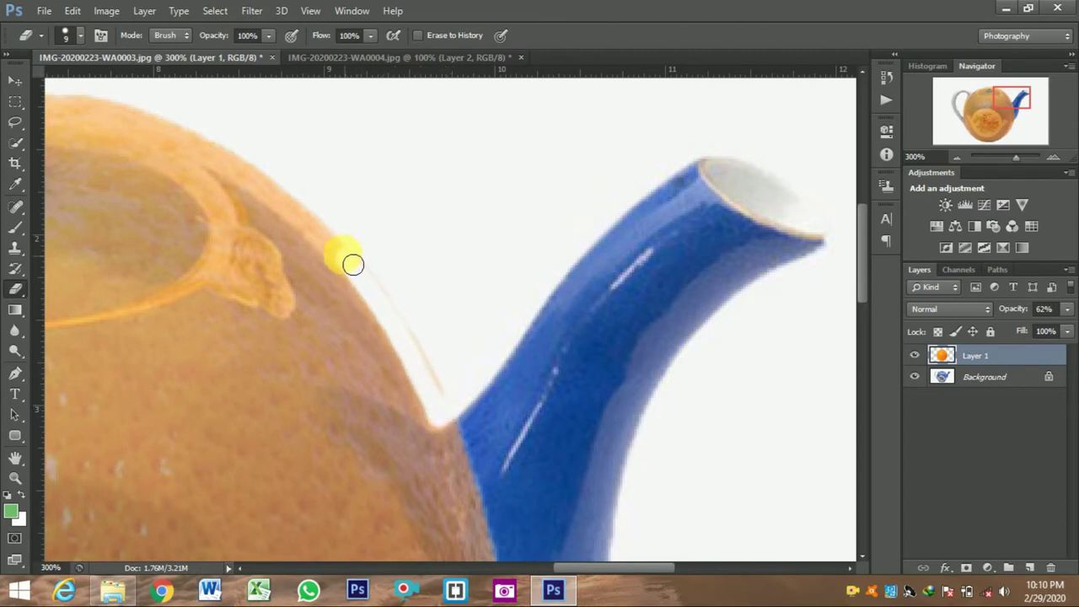
left_click_drag(354, 266, 303, 216)
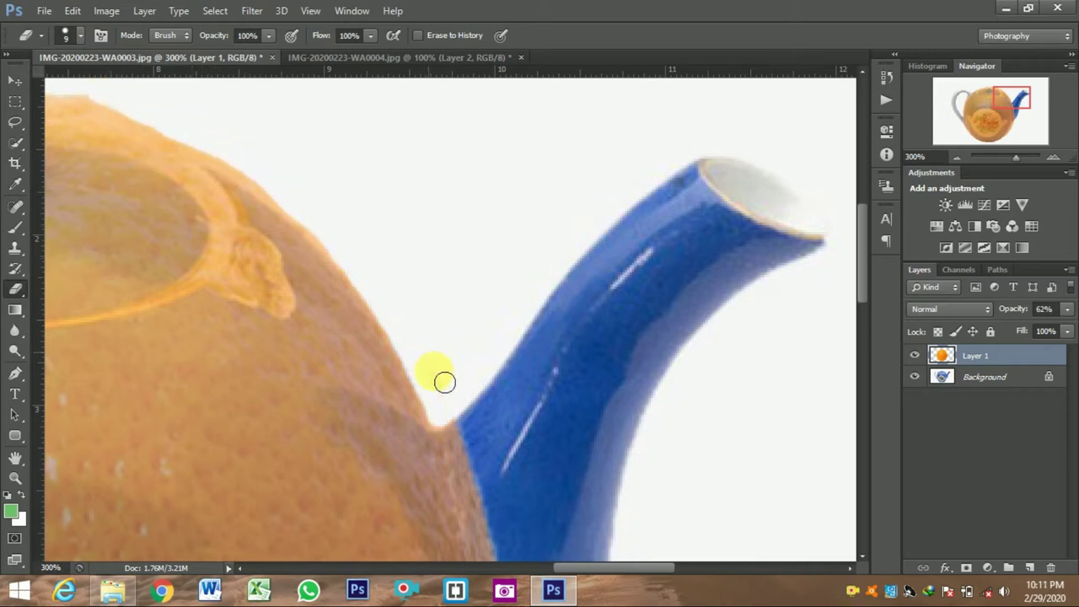
left_click_drag(358, 265, 181, 149)
left_click_drag(81, 125, 170, 144)
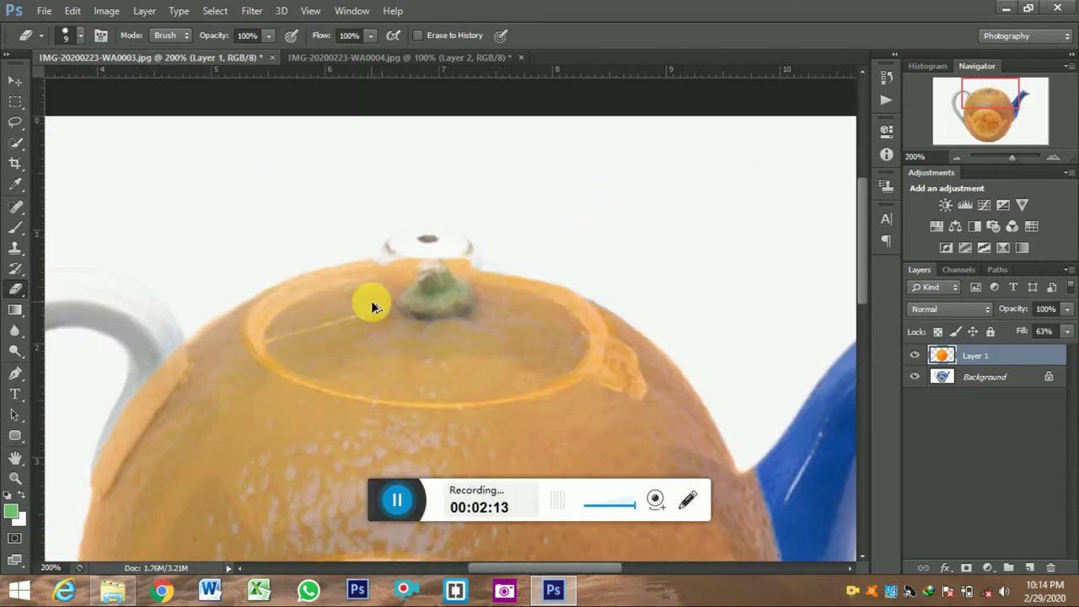
Step: Erase the orange inside the lid's rim and over the knob so the original teapot lid shows through
left_click_drag(344, 301, 293, 327)
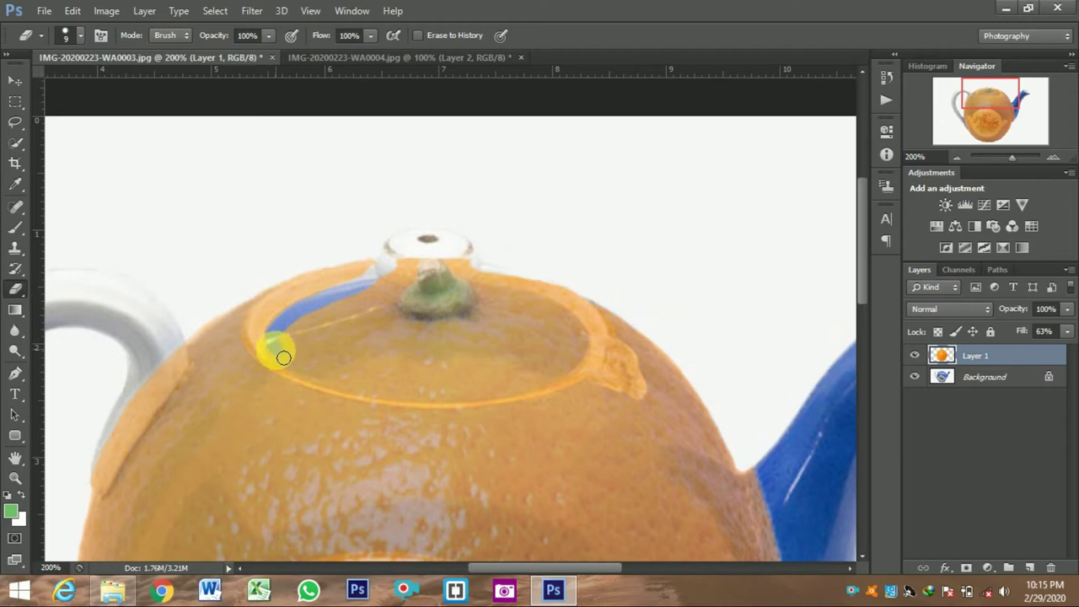
left_click_drag(350, 390, 400, 402)
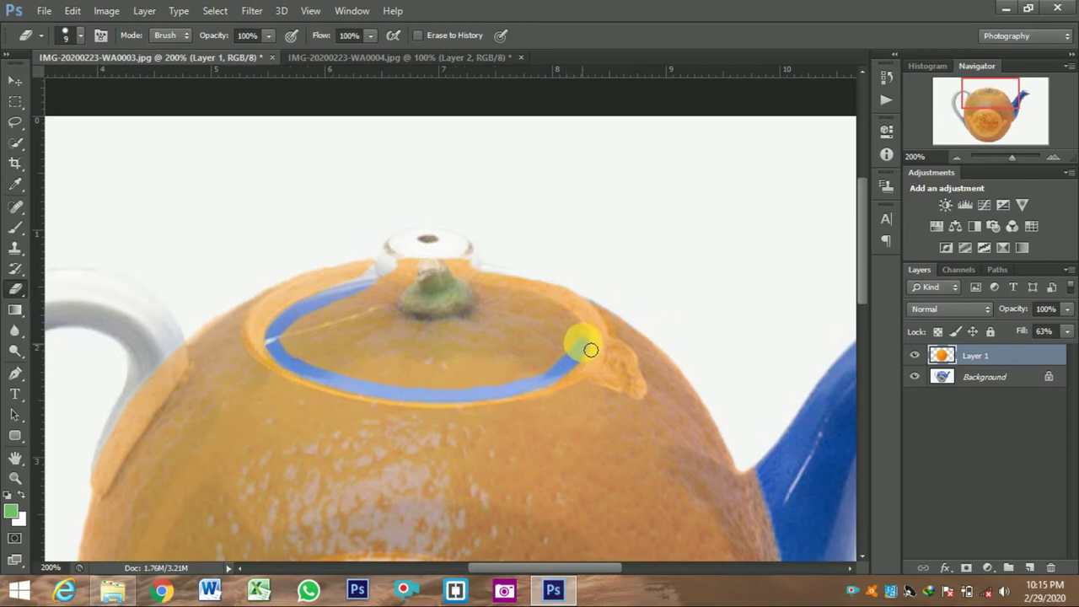
key("ctrl+z")
key("ctrl+z")
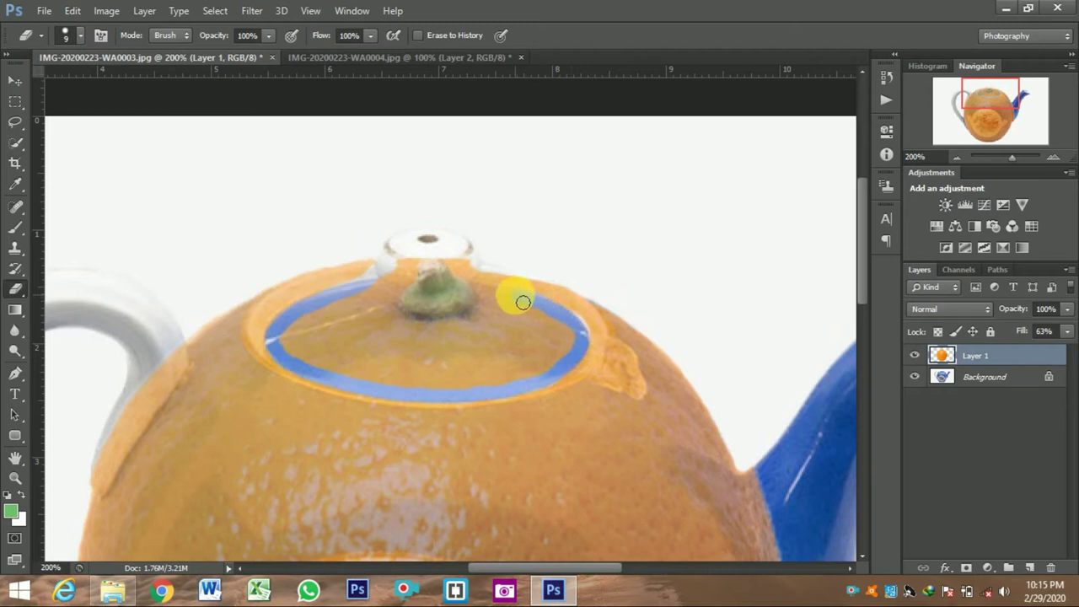
mouse_move(411, 275)
left_mouse_down()
mouse_move(457, 313)
mouse_move(475, 256)
left_mouse_up()
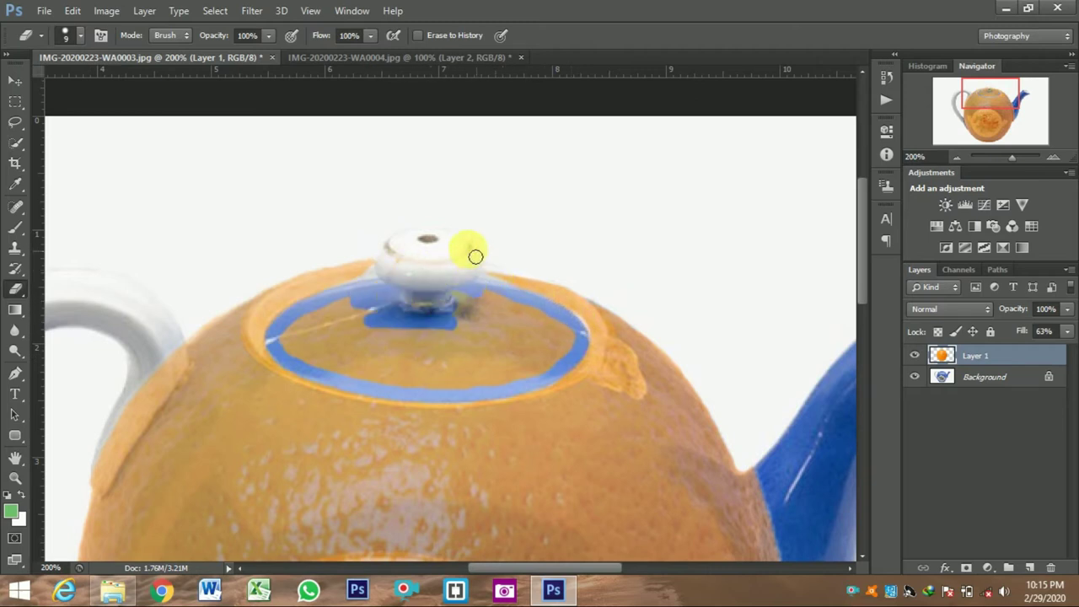
mouse_move(518, 289)
left_mouse_down()
mouse_move(476, 343)
mouse_move(554, 377)
mouse_move(577, 337)
mouse_move(534, 359)
mouse_move(521, 352)
mouse_move(545, 322)
mouse_move(571, 356)
mouse_move(478, 388)
mouse_move(434, 353)
mouse_move(453, 368)
mouse_move(429, 385)
mouse_move(414, 333)
mouse_move(533, 319)
mouse_move(388, 359)
mouse_move(342, 356)
mouse_move(349, 313)
mouse_move(381, 367)
mouse_move(332, 343)
left_mouse_up()
key("ctrl+minus")
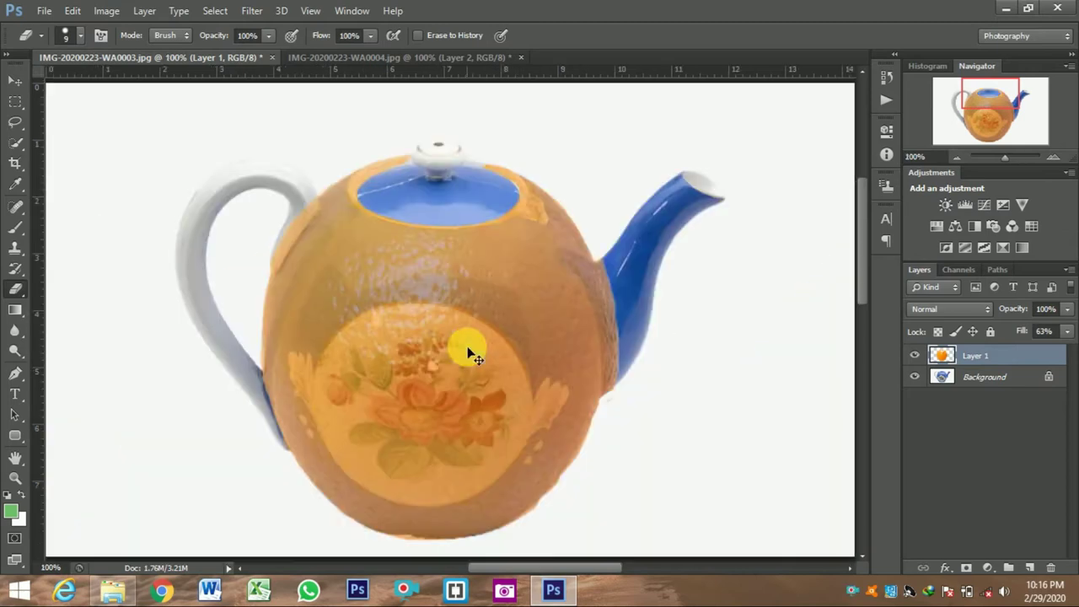
Step: Set the orange layer's fill to 60% and erase the orange overhanging the pot's lower edge and base
left_click_drag(1067, 329, 1021, 351)
key("ctrl+plus")
key("ctrl+plus")
key("ctrl+plus")
left_click_drag(859, 330, 877, 472)
left_click_drag(511, 569, 575, 566)
left_click_drag(861, 458, 860, 444)
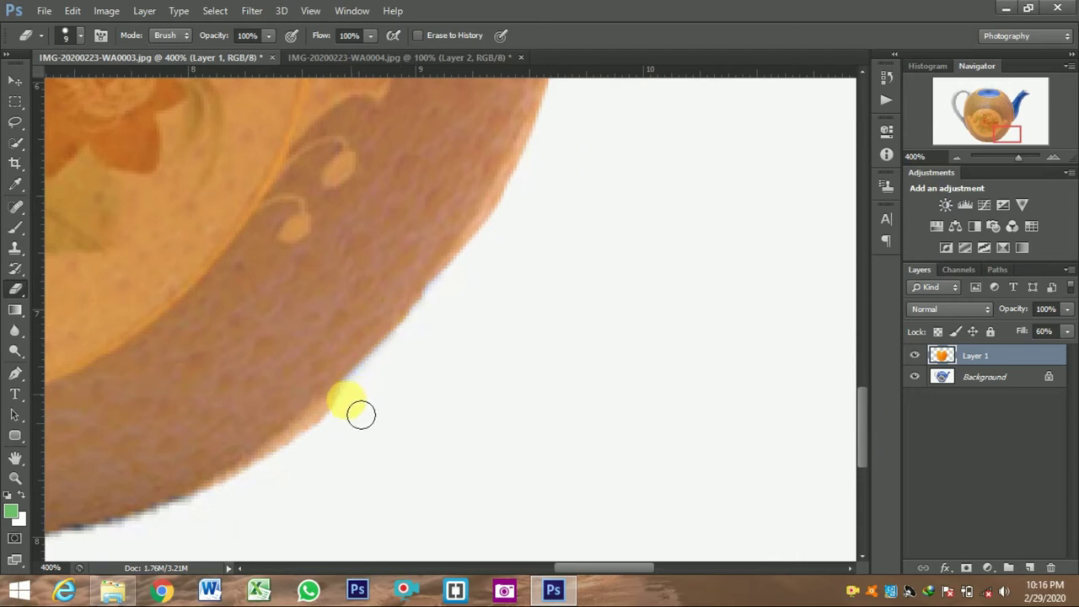
key("ctrl+1")
key("ctrl+plus")
key("ctrl+plus")
left_click_drag(860, 325, 844, 441)
left_click_drag(336, 430, 408, 441)
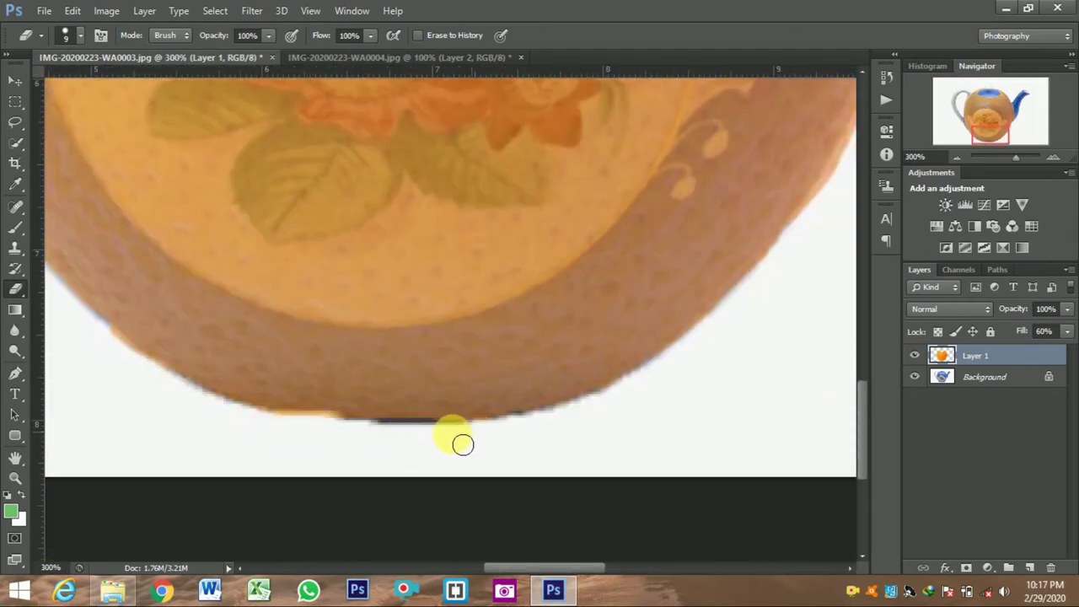
key("ctrl+1")
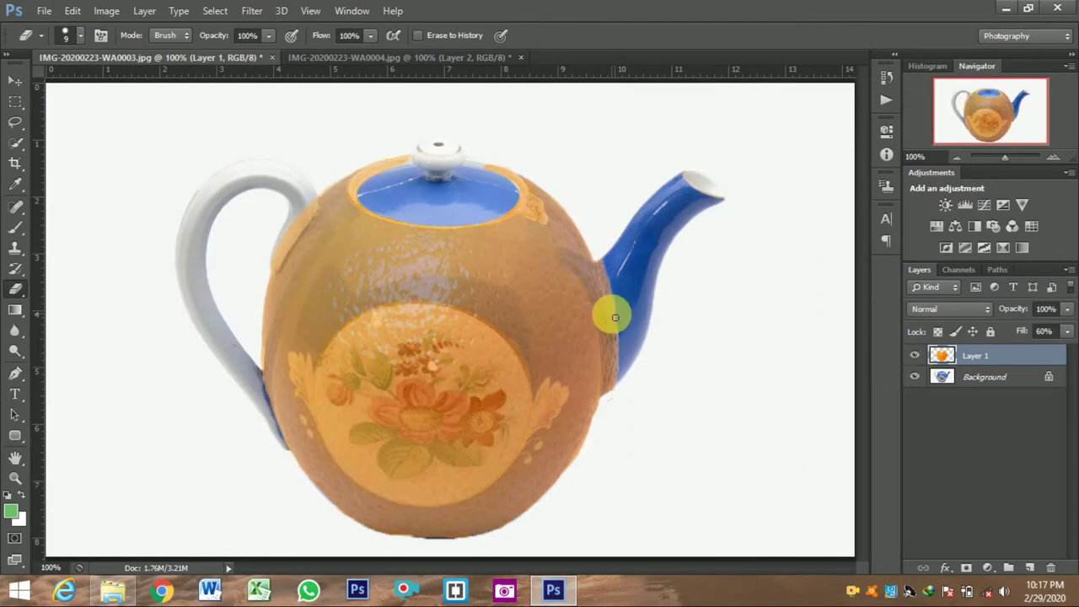
key("ctrl+shift+n")
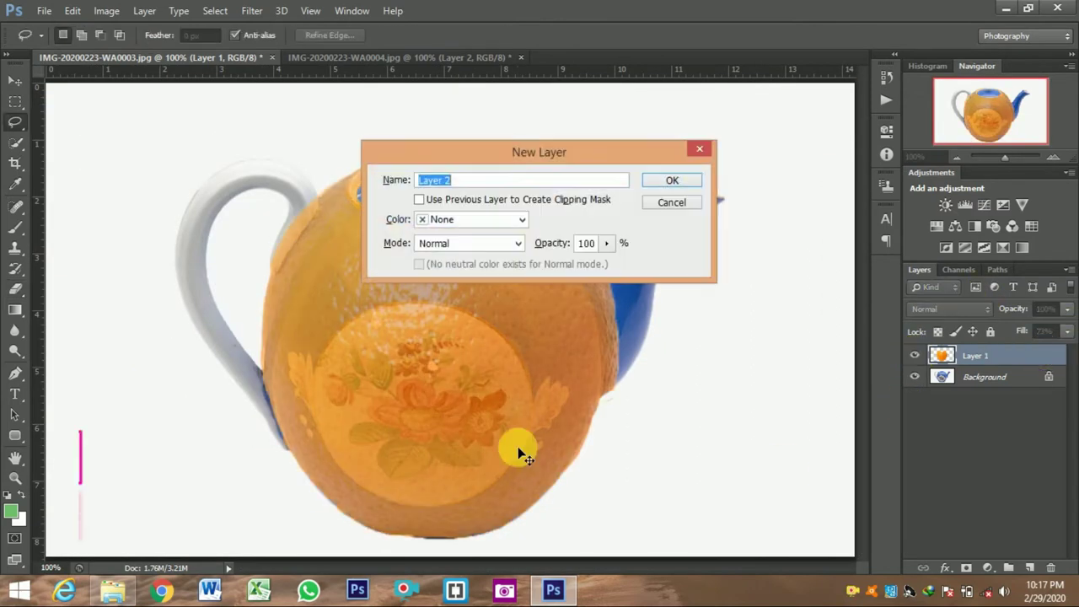
key("BackSpace")
type("mouth")
key("Return")
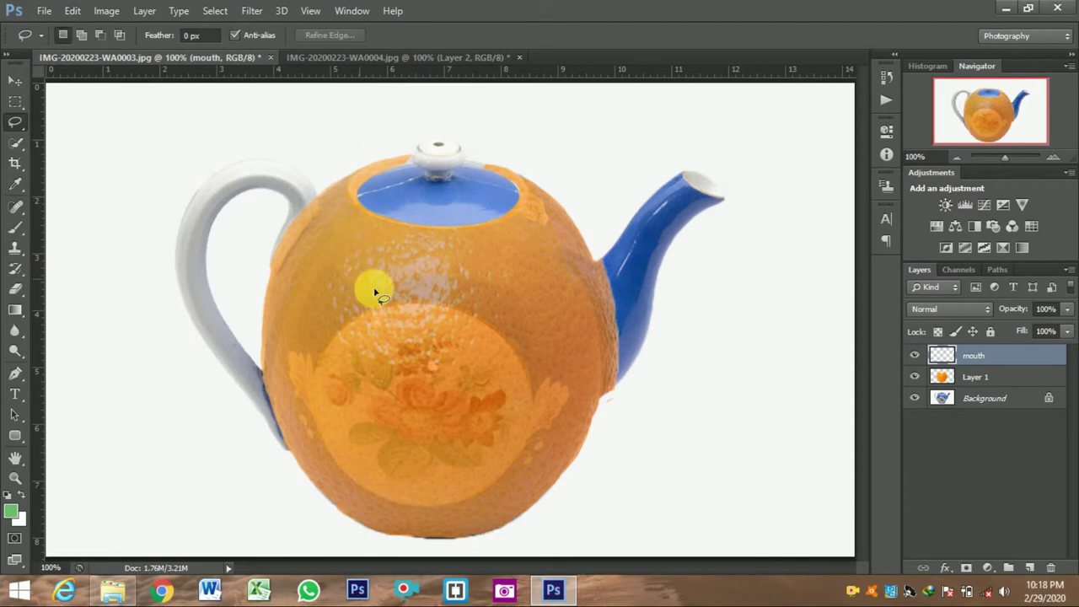
key("v")
key("Delete")
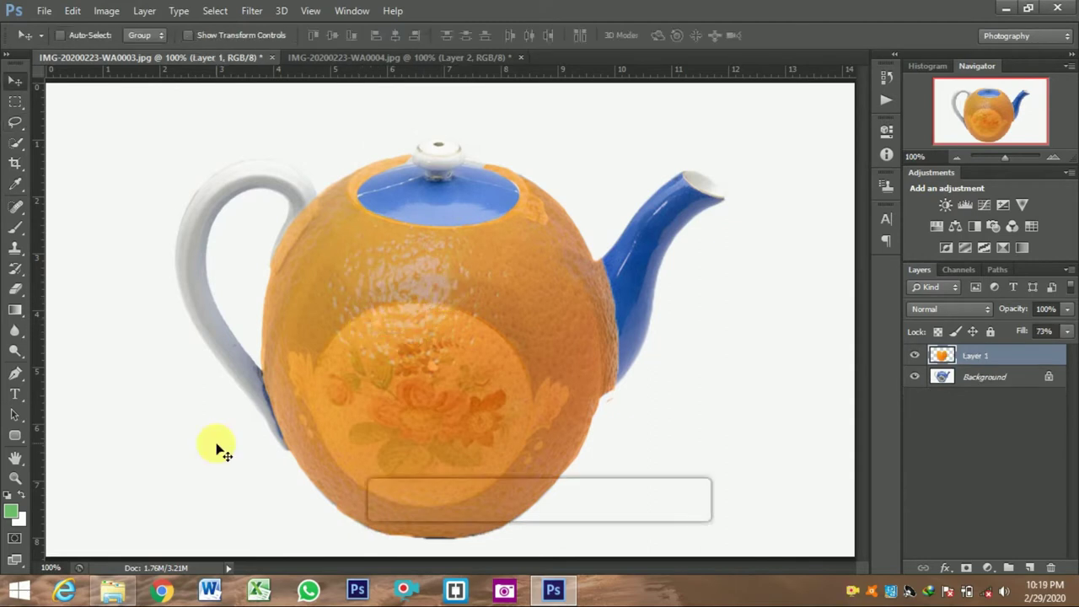
Step: Lasso a patch of the orange's skin, copy it to a new layer, and move the copy over the teapot's spout
left_click(16, 122)
mouse_move(374, 323)
left_mouse_down()
mouse_move(384, 427)
mouse_move(506, 354)
mouse_move(417, 309)
mouse_move(368, 340)
mouse_move(371, 320)
left_mouse_up()
key("ctrl+j")
key("v")
mouse_move(458, 385)
left_mouse_down()
mouse_move(625, 240)
mouse_move(671, 393)
left_mouse_up()
Step: Adjust the copied orange patch with Free Transform so it covers the whole spout
key("ctrl+t")
left_click_drag(596, 275, 575, 275)
left_click(793, 35)
key("i")
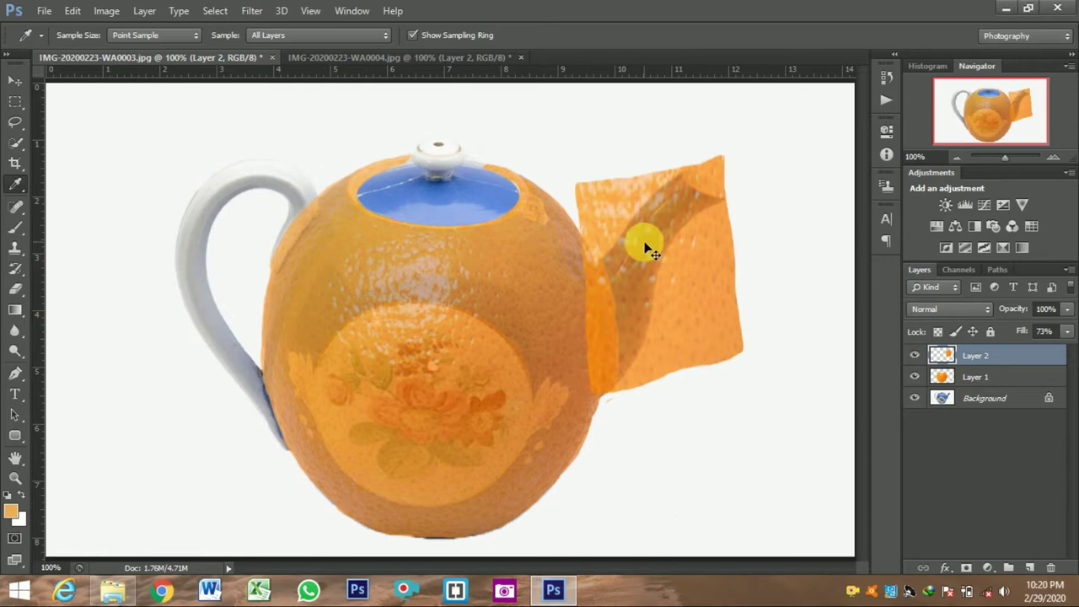
key("ctrl+plus")
left_click_drag(601, 569, 698, 569)
left_click_drag(863, 358, 866, 320)
left_click(914, 354)
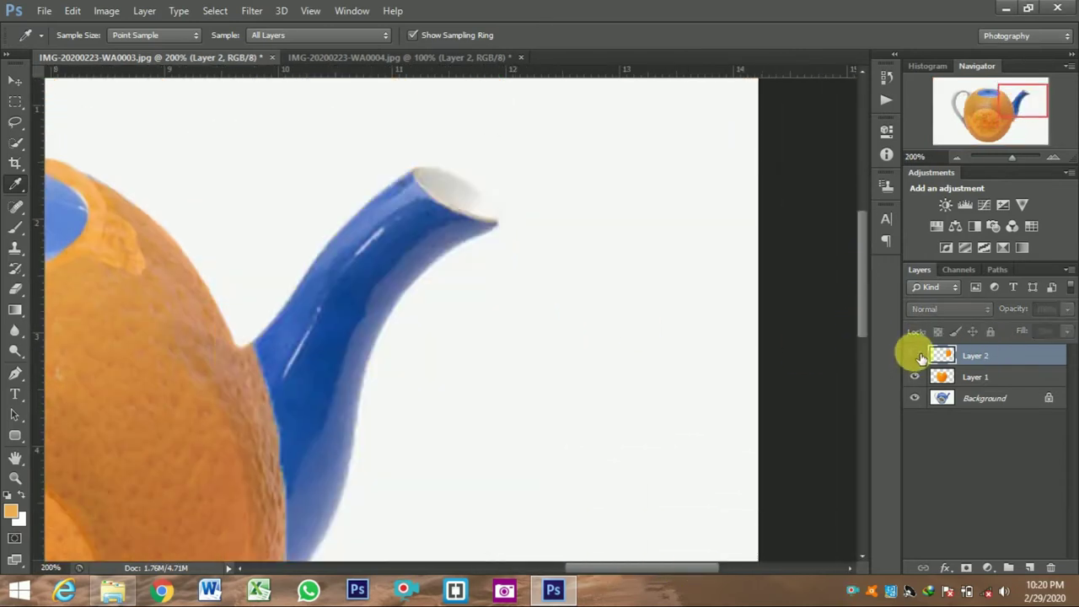
left_click(914, 355)
double_click(1058, 360)
left_click(670, 304)
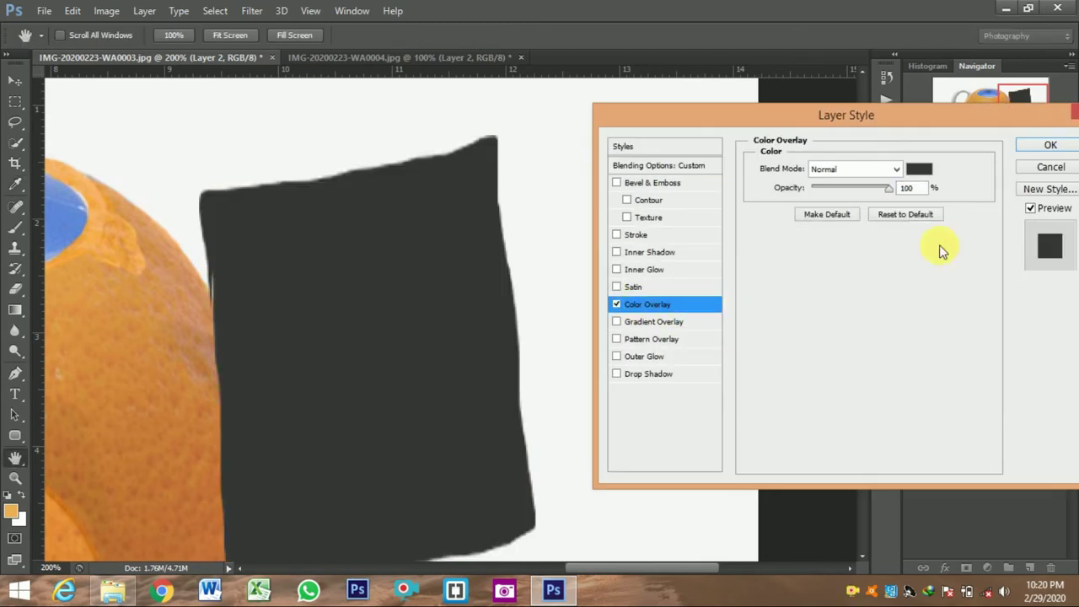
left_click(918, 168)
left_click(70, 309)
left_click(451, 285)
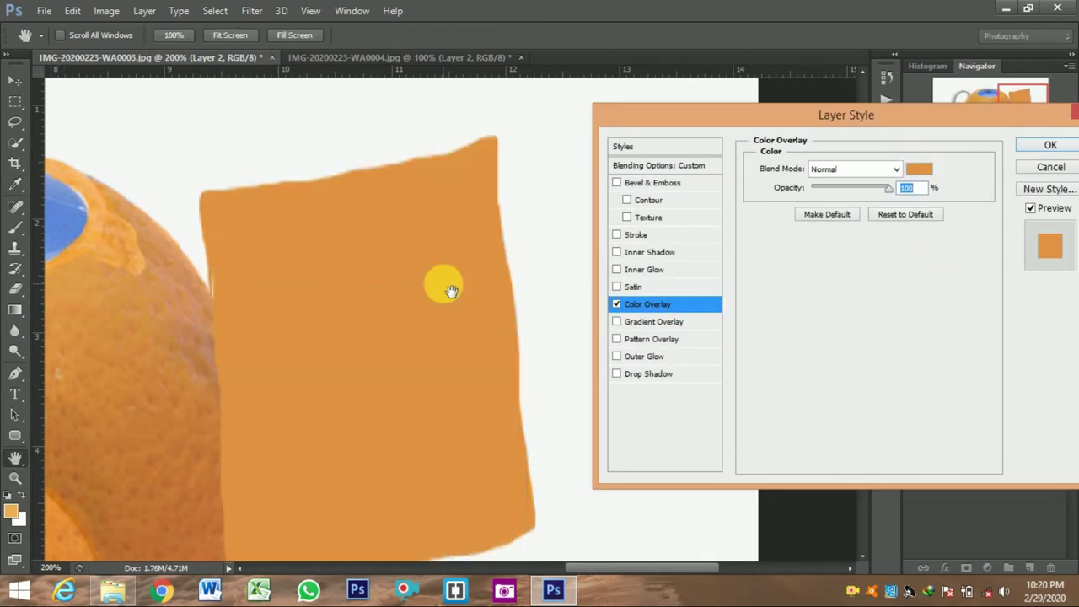
left_click(1050, 168)
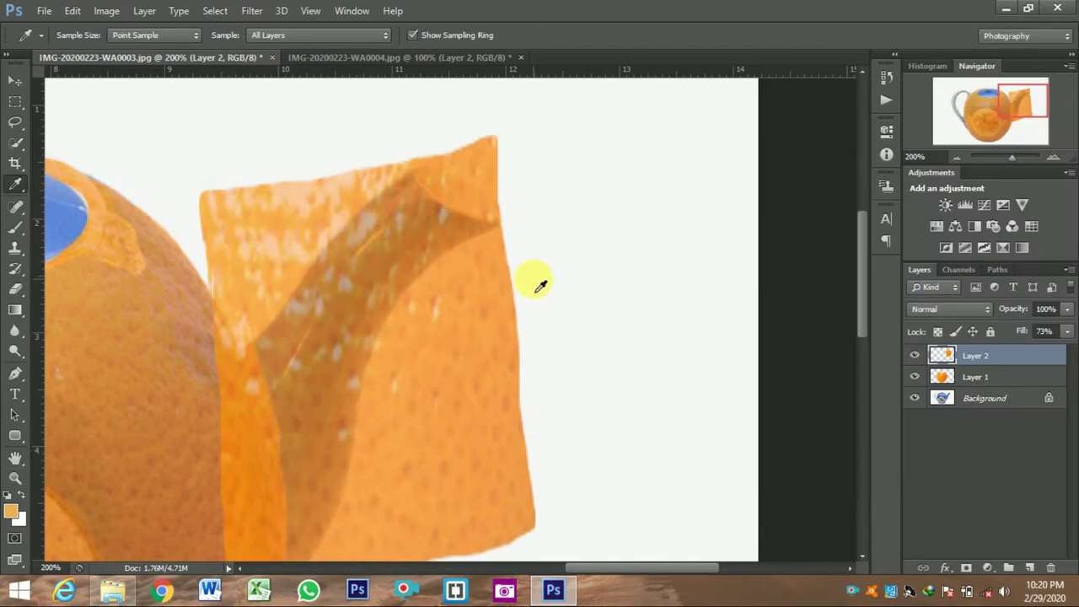
left_click(1066, 331)
left_click_drag(1042, 350, 1067, 329)
left_click(1067, 308)
left_click(983, 377)
left_click(1031, 349)
left_click(1067, 309)
left_click(1067, 332)
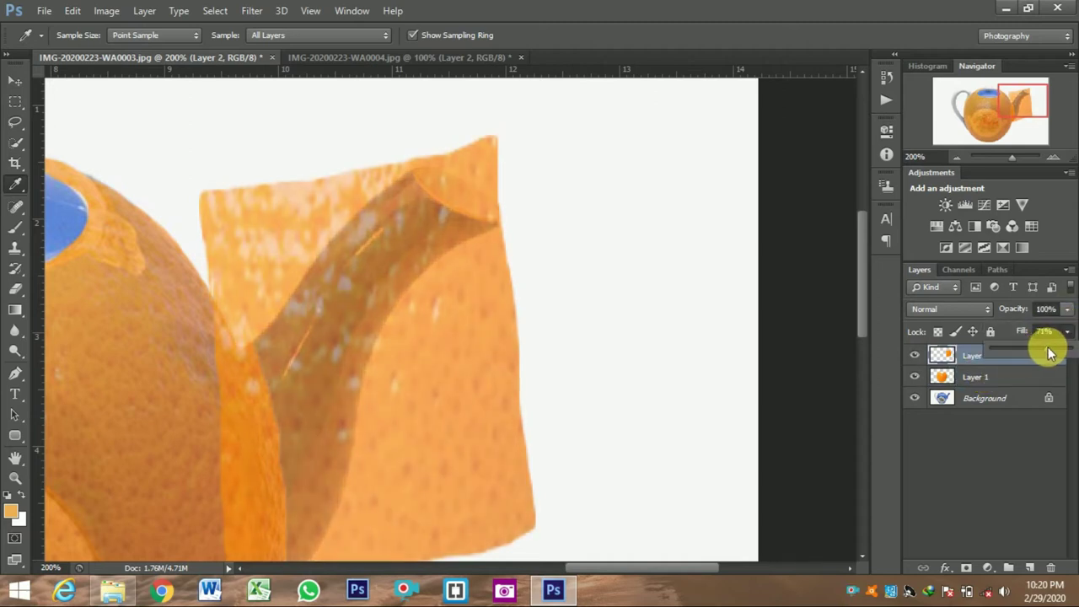
left_click(385, 346)
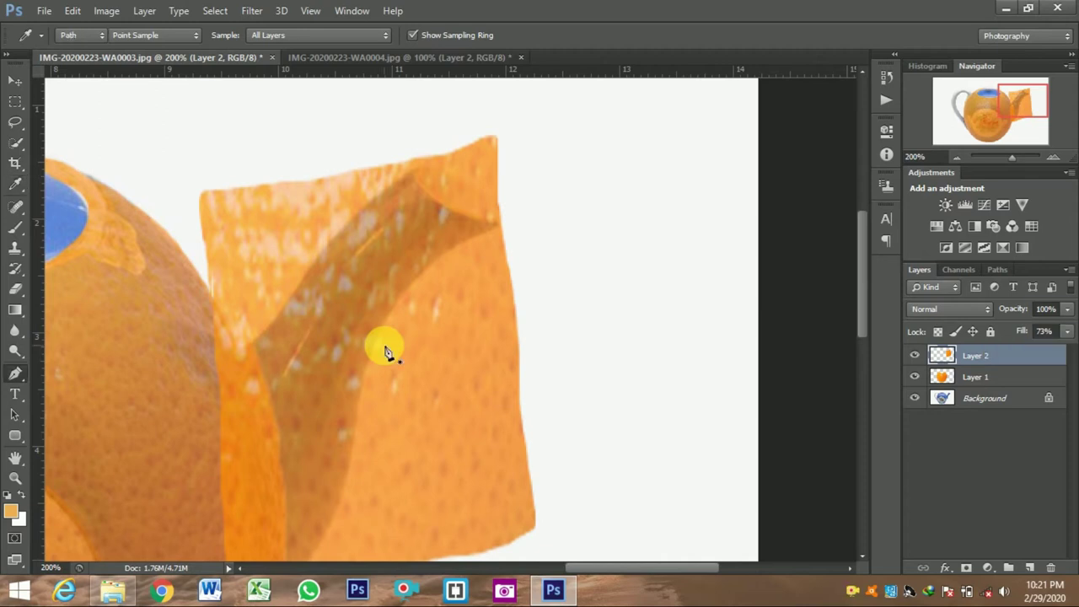
Step: Trace the spout's upper edge and rounded mouth with a Pen path on the copied orange patch
key("p")
key("ctrl+minus")
key("ctrl+plus")
key("ctrl+plus")
left_click_drag(539, 567, 641, 566)
scroll(862, 289, "up", 5)
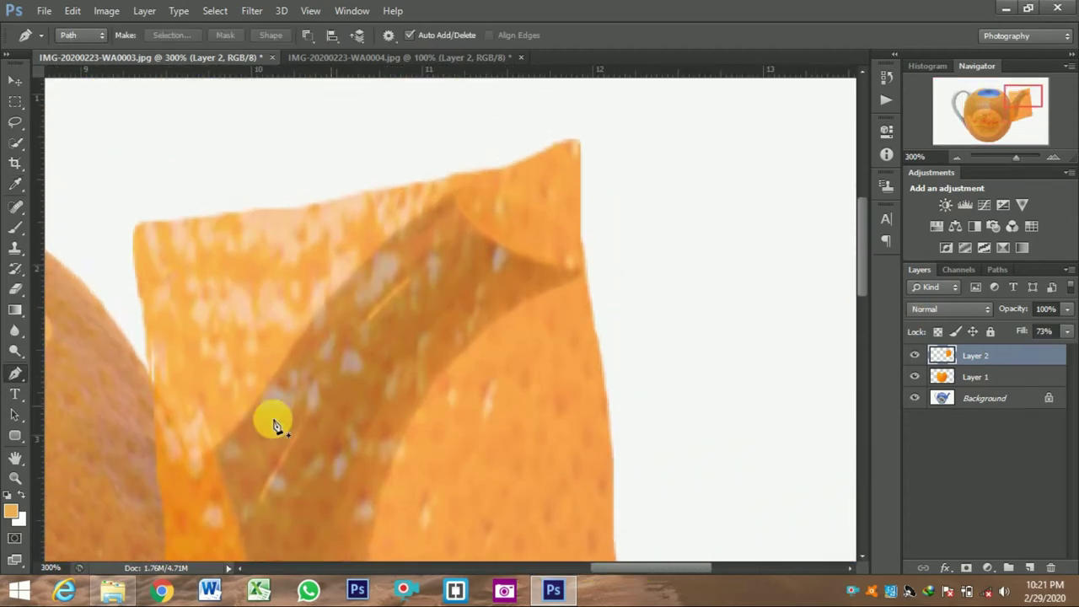
left_click(208, 452)
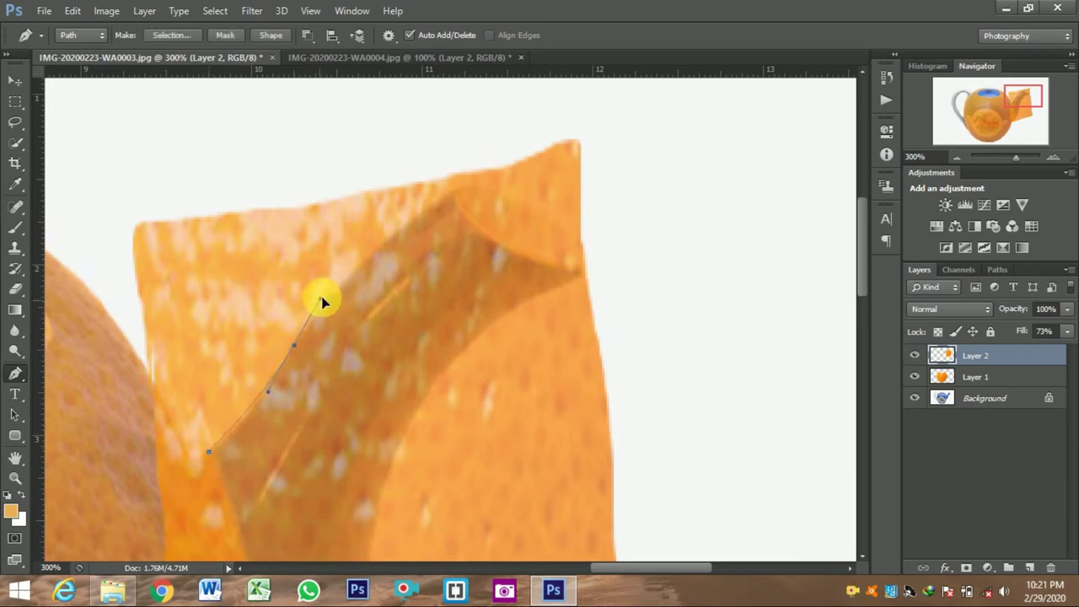
left_click_drag(403, 229, 447, 204)
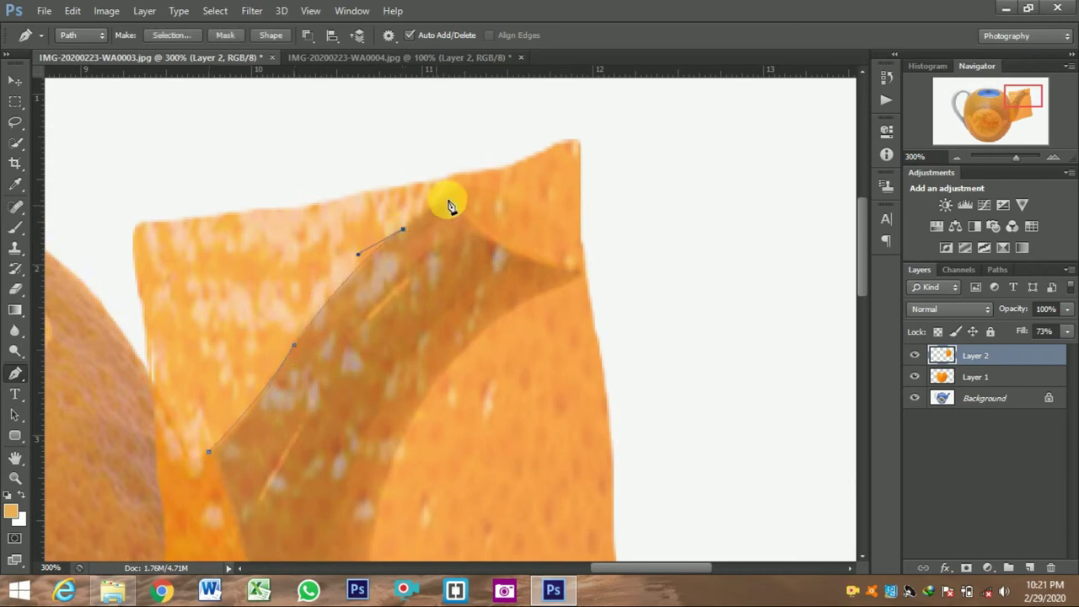
left_click(452, 194)
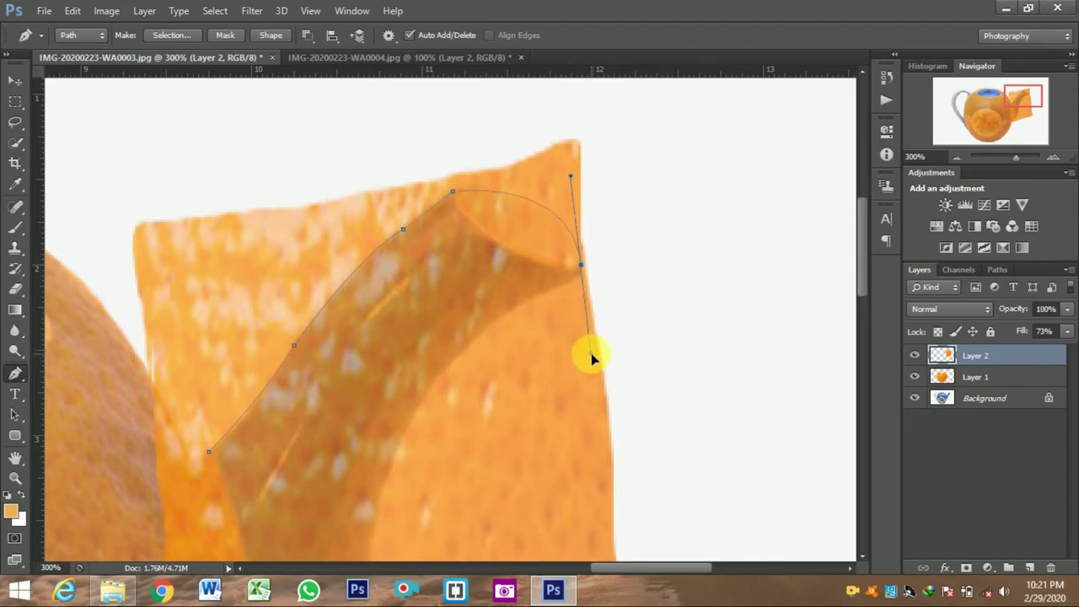
left_click_drag(591, 352, 590, 353)
left_click(581, 265, "alt")
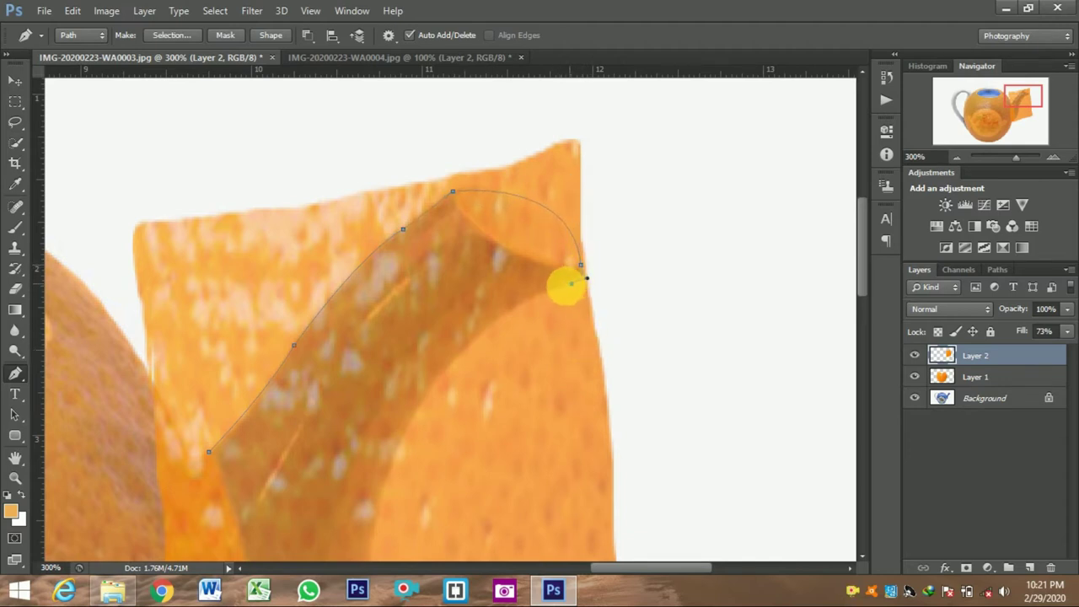
Step: Continue the Pen path along the spout's lower edge down to where it meets the pot's body
left_click(485, 334)
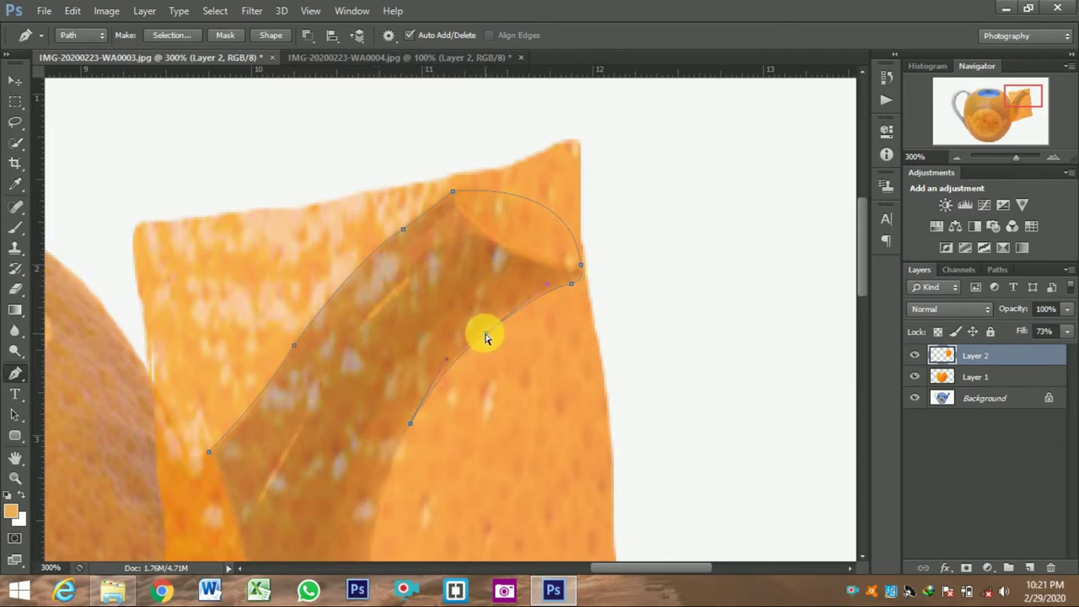
left_click(410, 424)
left_click_drag(864, 271, 474, 339)
mouse_move(369, 346)
left_mouse_down()
mouse_move(375, 417)
mouse_move(374, 361)
left_mouse_up()
left_click_drag(332, 483, 312, 522)
left_click(333, 484, "alt")
left_click_drag(861, 337, 862, 377)
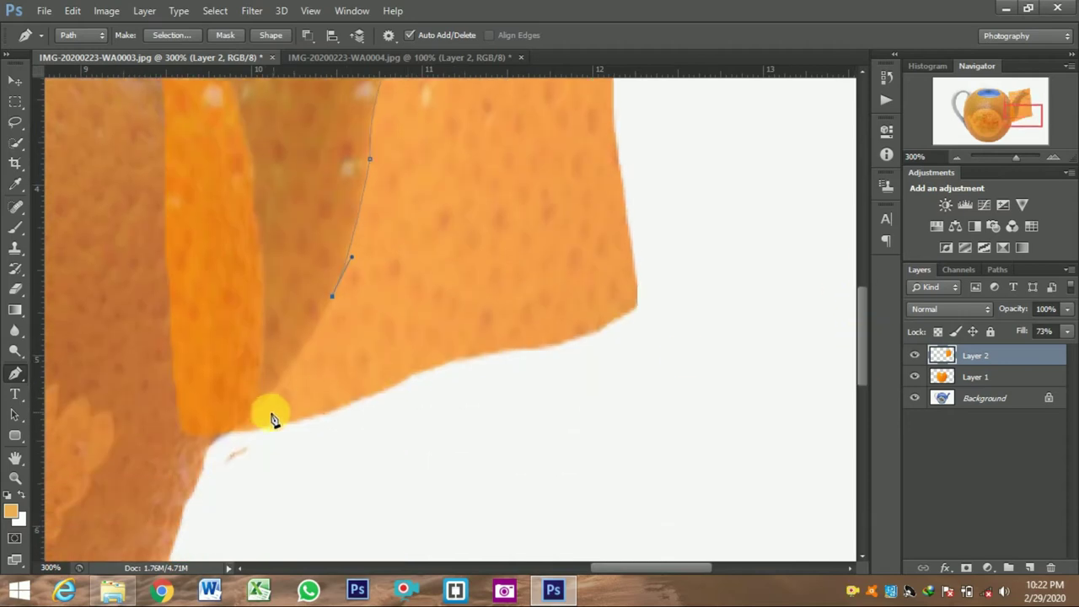
left_click(254, 406)
Step: Close the path along the spout's joint with the body and convert it to a selection of everything outside the spout
scroll(859, 308, "up", 5)
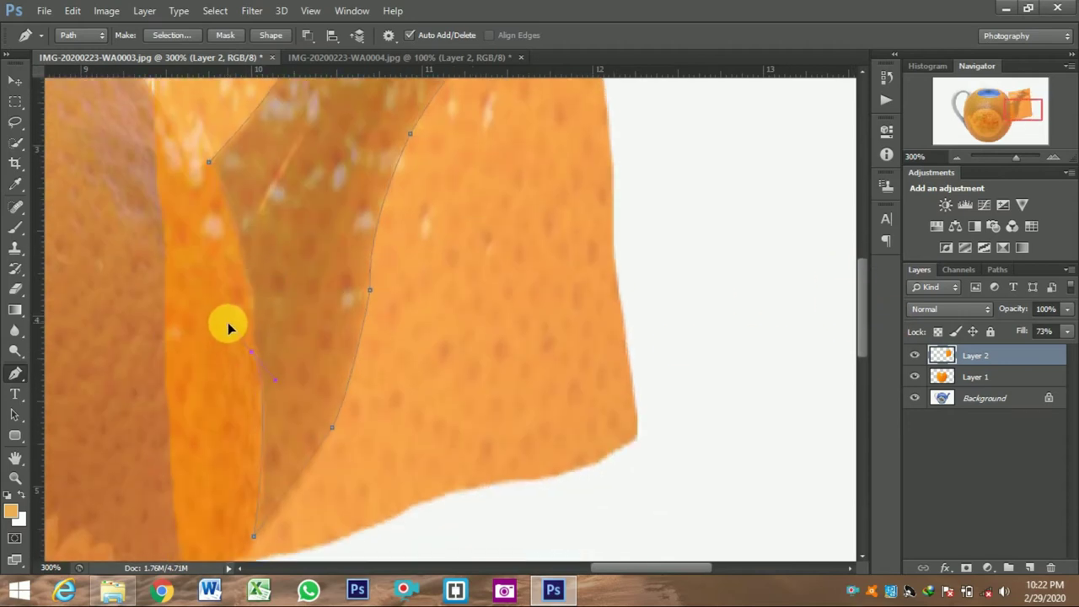
left_click_drag(205, 452, 191, 292)
left_click(173, 179)
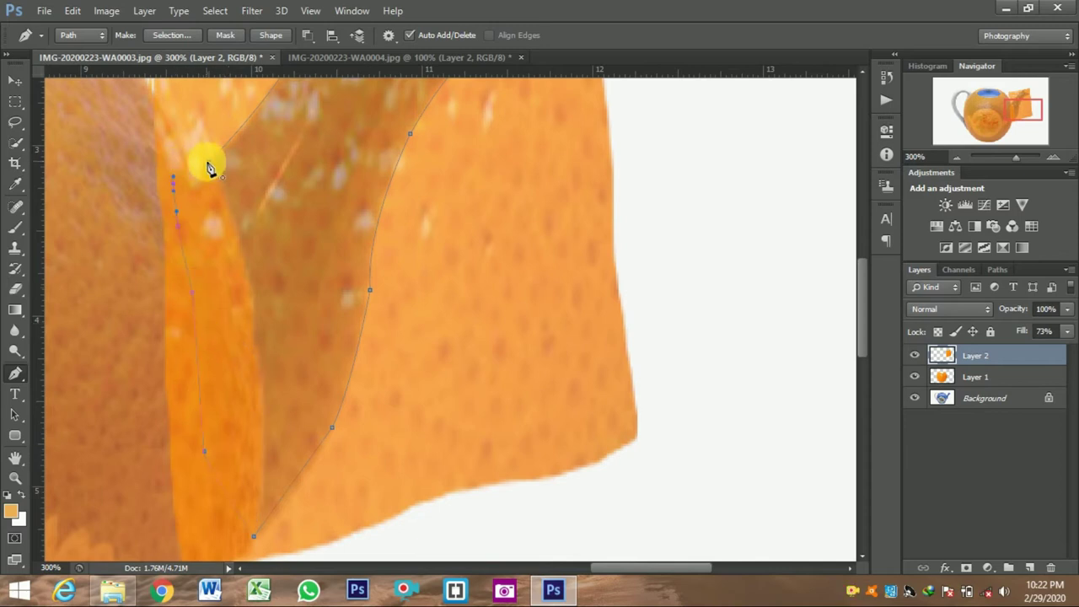
key("ctrl+Return")
key("ctrl+minus")
key("ctrl+minus")
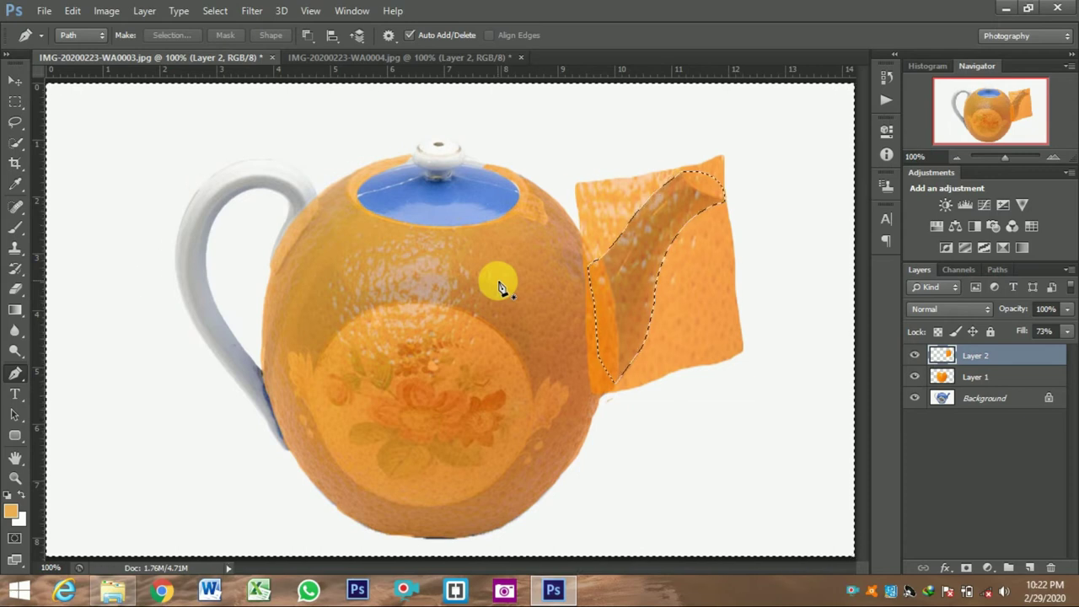
Step: Erase the orange patch outside the spout's outline with a 50 px eraser
right_click(19, 288)
left_click(114, 286)
key("bracketright")
key("bracketright")
key("bracketright")
key("bracketright")
key("bracketright")
key("bracketright")
key("bracketright")
key("bracketright")
mouse_move(721, 303)
left_mouse_down()
mouse_move(679, 358)
mouse_move(686, 313)
mouse_move(612, 376)
mouse_move(621, 241)
mouse_move(750, 233)
mouse_move(783, 245)
mouse_move(619, 366)
mouse_move(644, 393)
mouse_move(842, 281)
left_mouse_up()
key("bracketright")
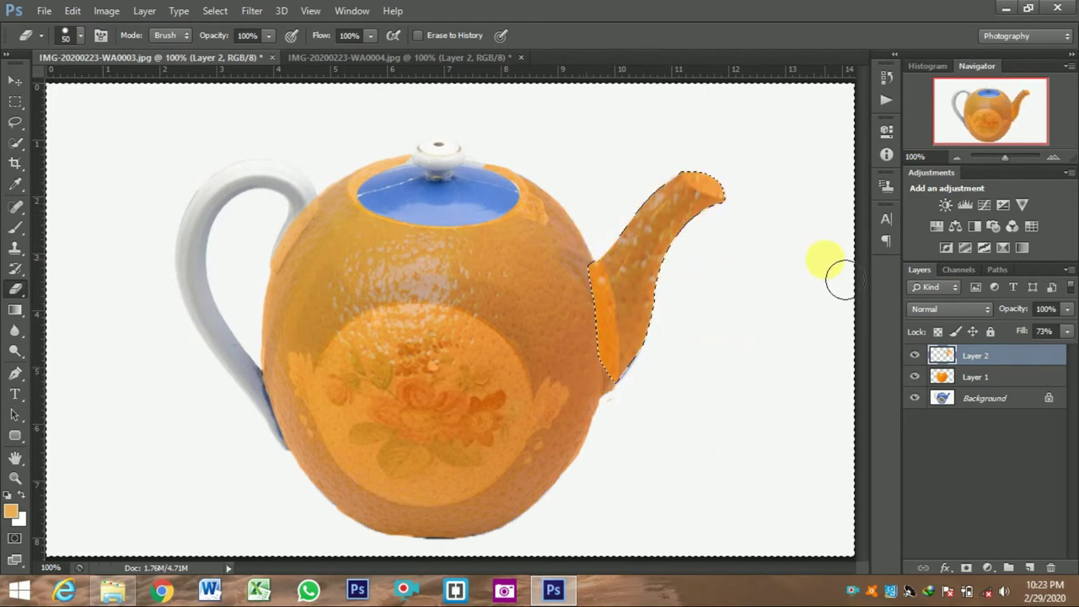
Step: Clear the selection and move the spout's orange layer below the body's orange layer
left_click(15, 228)
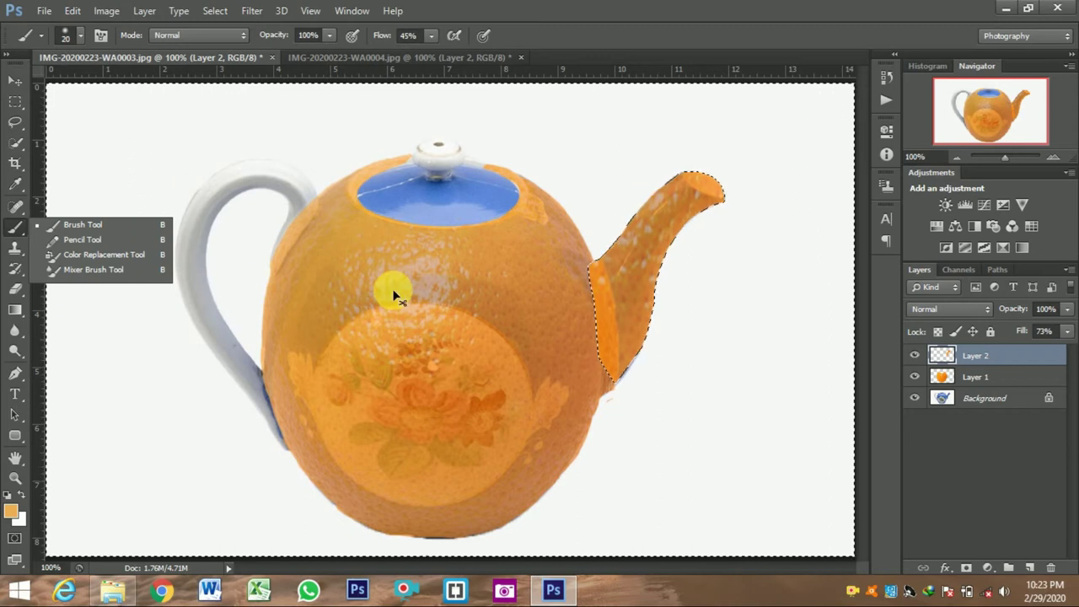
key("ctrl+d")
mouse_move(992, 380)
left_mouse_down()
mouse_move(1010, 362)
mouse_move(999, 376)
mouse_move(990, 357)
mouse_move(986, 390)
left_mouse_up()
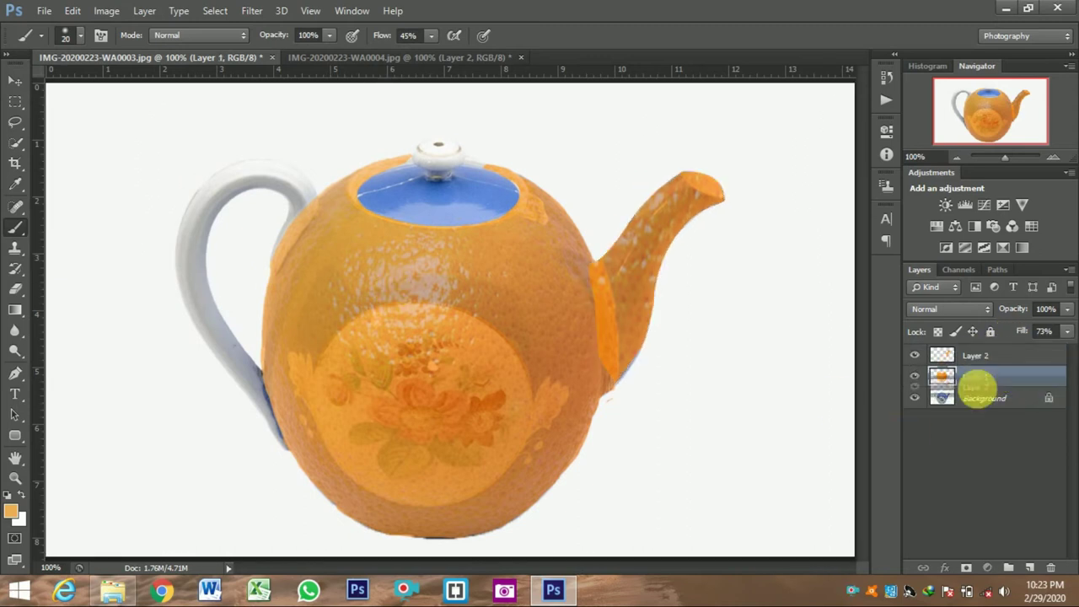
left_click(1009, 358)
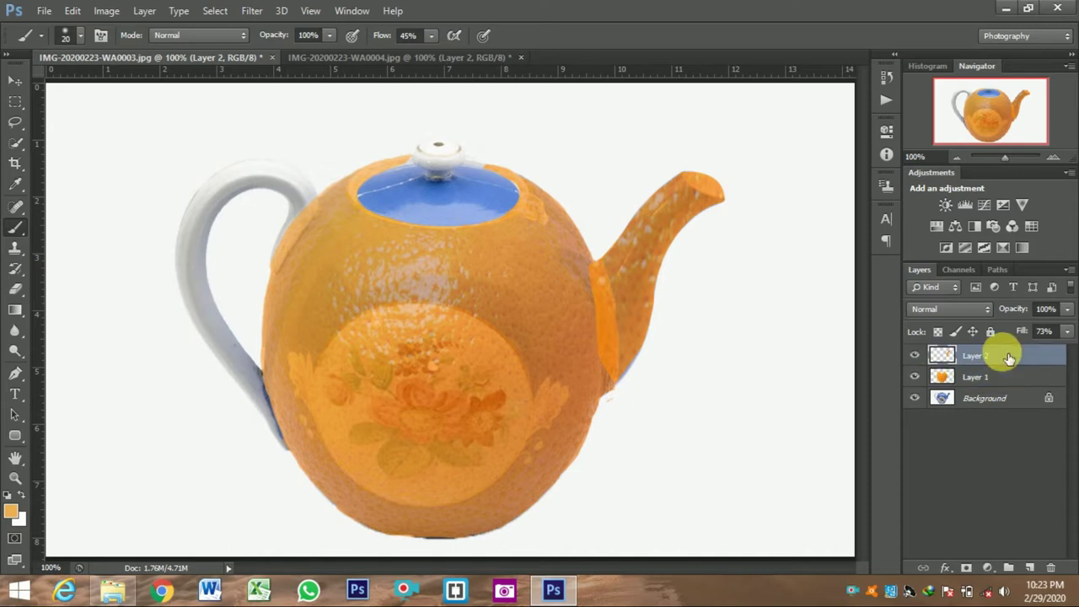
key("ctrl+minus")
key("ctrl+bracketleft")
Step: Trace a closed Pen path around the strip where the spout's orange overlaps the pot's body
key("ctrl+plus")
key("ctrl+plus")
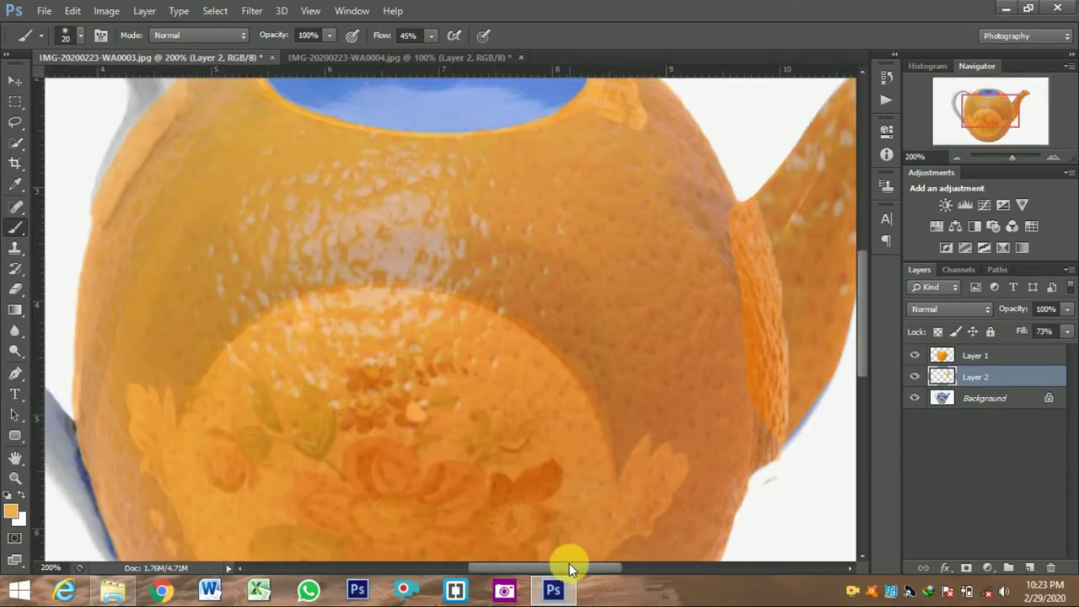
left_click_drag(569, 562, 610, 563)
key("ctrl+t")
left_click_drag(652, 445, 650, 450)
key("Return")
key("p")
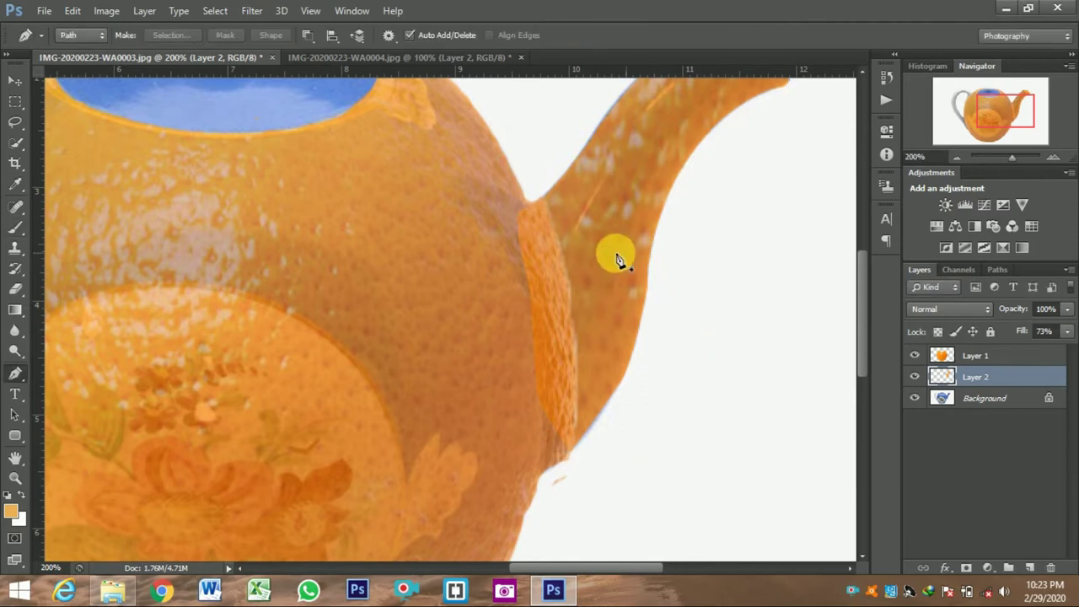
left_click(541, 200)
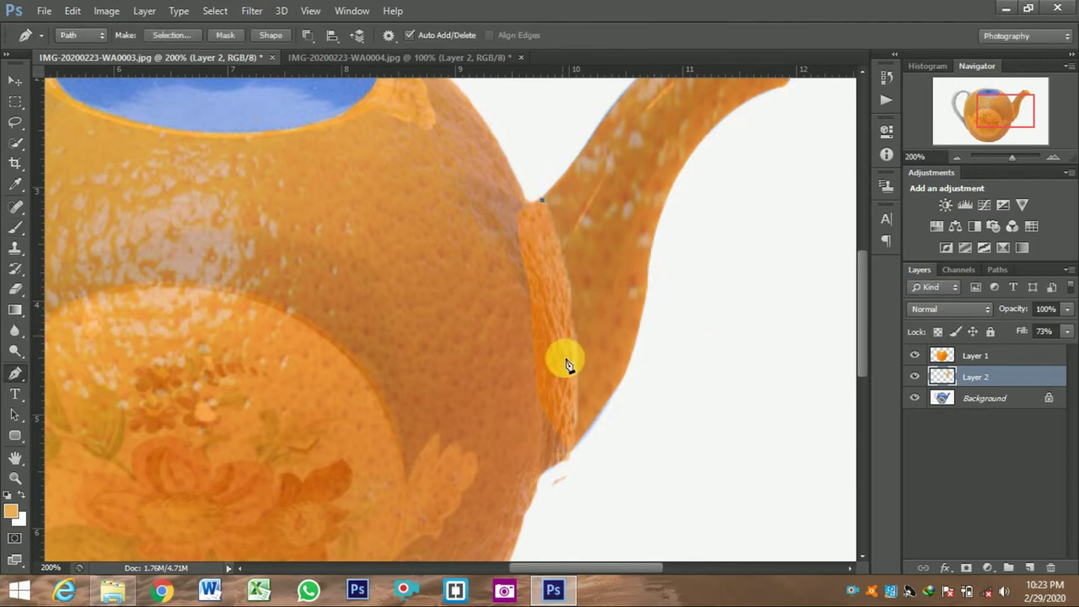
left_click_drag(569, 448, 543, 515)
left_click(569, 448, "alt")
left_click(538, 405)
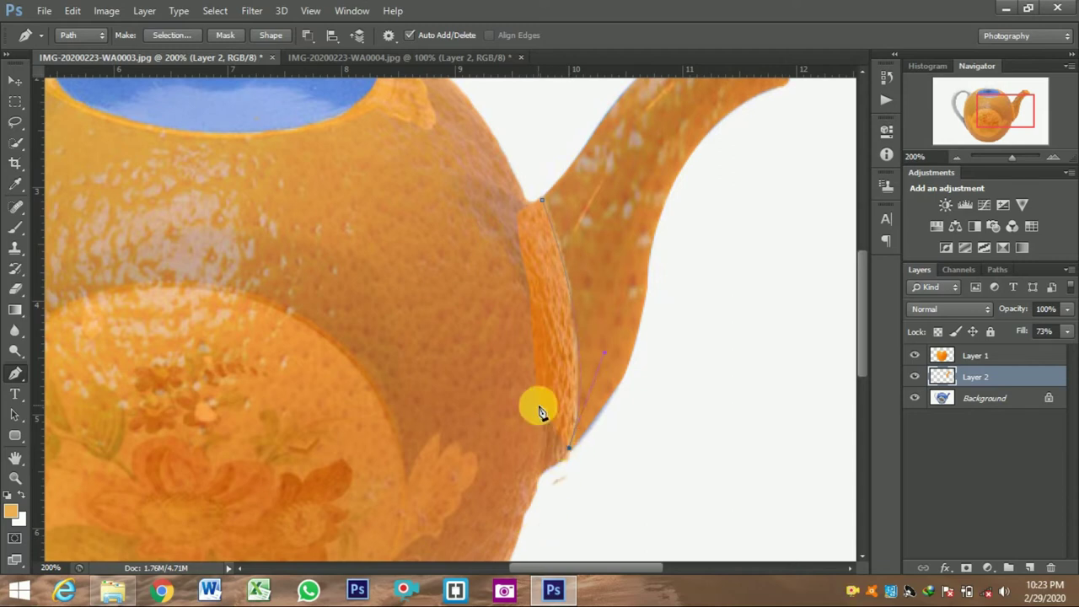
left_click(539, 200)
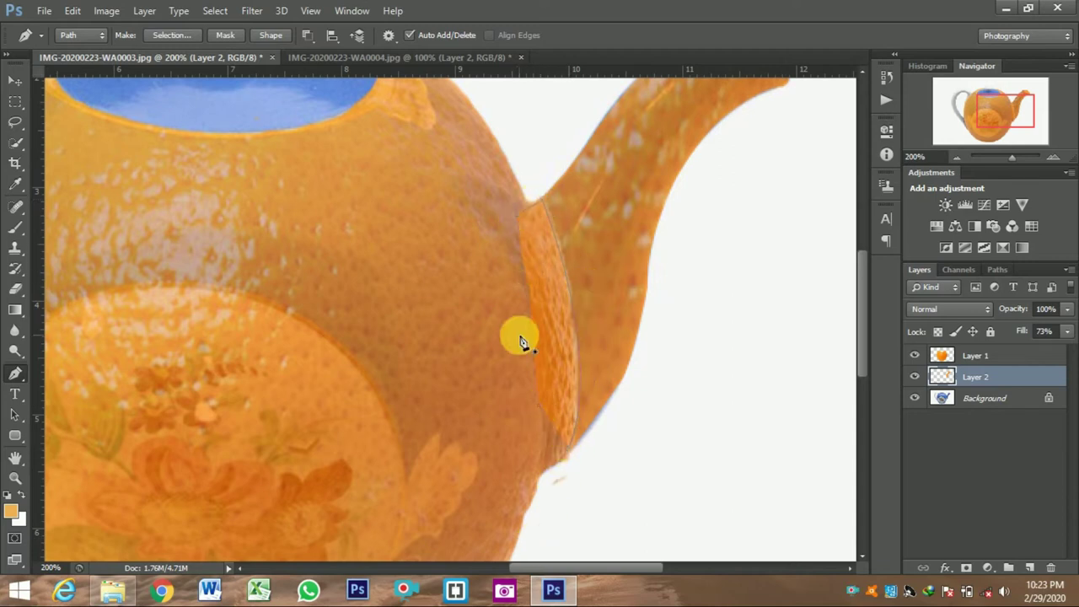
Step: Convert the overlap path to a selection and erase the spout layer's orange inside it
key("ctrl+Return")
key("Delete")
key("ctrl+z")
mouse_move(15, 289)
left_mouse_down()
mouse_move(121, 305)
mouse_move(145, 285)
left_mouse_up()
left_click(548, 309)
left_click_drag(588, 348, 689, 403)
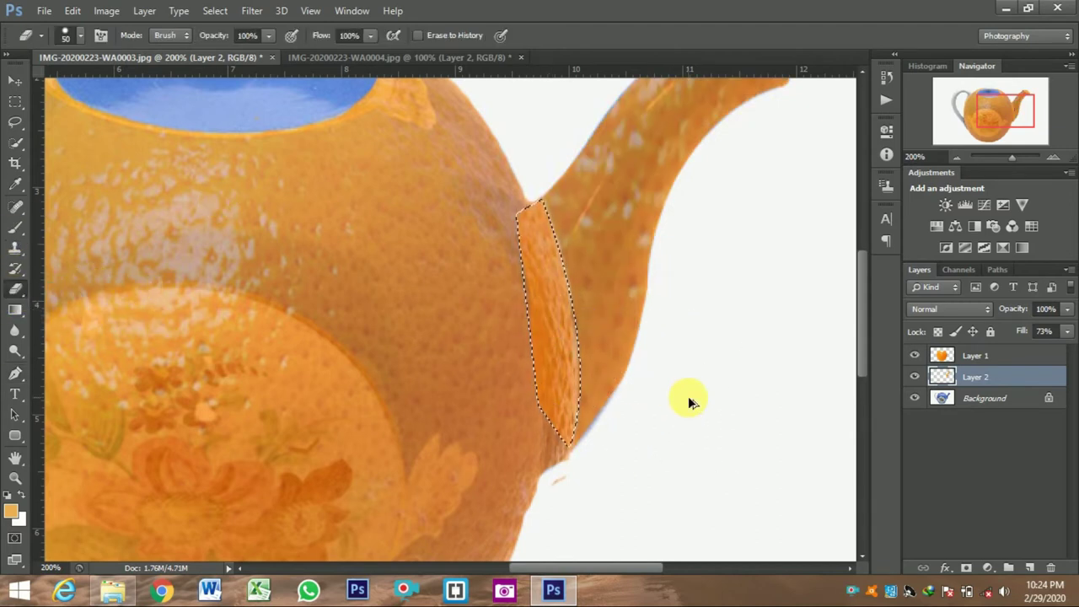
Step: Clear the selection and set the body's orange layer, Layer 1, to 85% fill
key("alt+bracketright")
key("alt+bracketleft")
key("ctrl+plus")
key("ctrl+minus")
key("ctrl+minus")
left_click(975, 355)
left_click_drag(1059, 355, 1069, 331)
left_click(1067, 309)
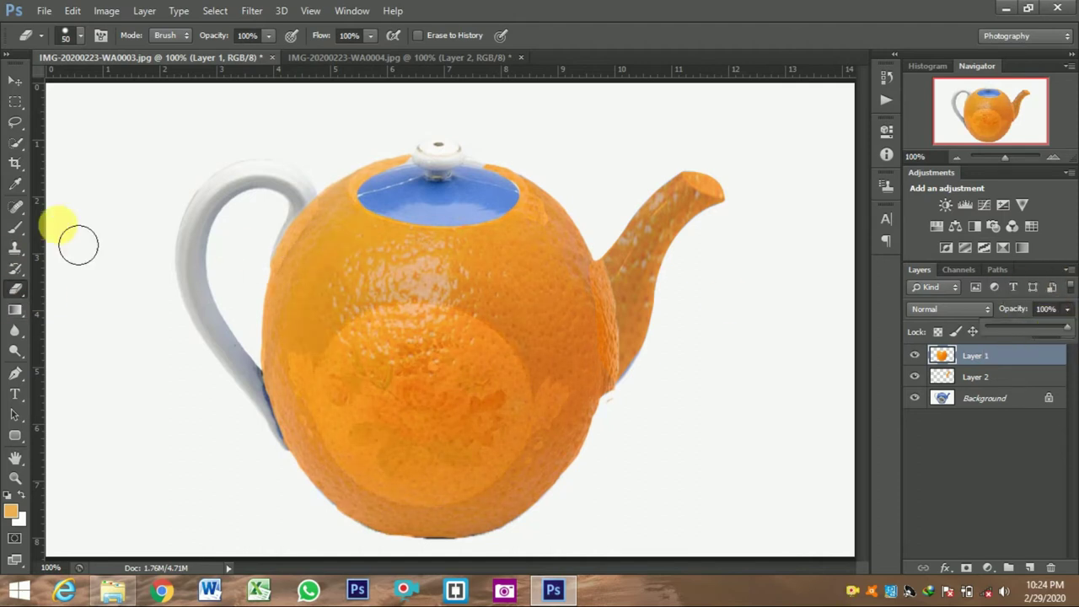
Step: Sample an orange tone from the pot's body as the foreground colour and choose the Brush tool
key("b")
key("i")
left_click(481, 363)
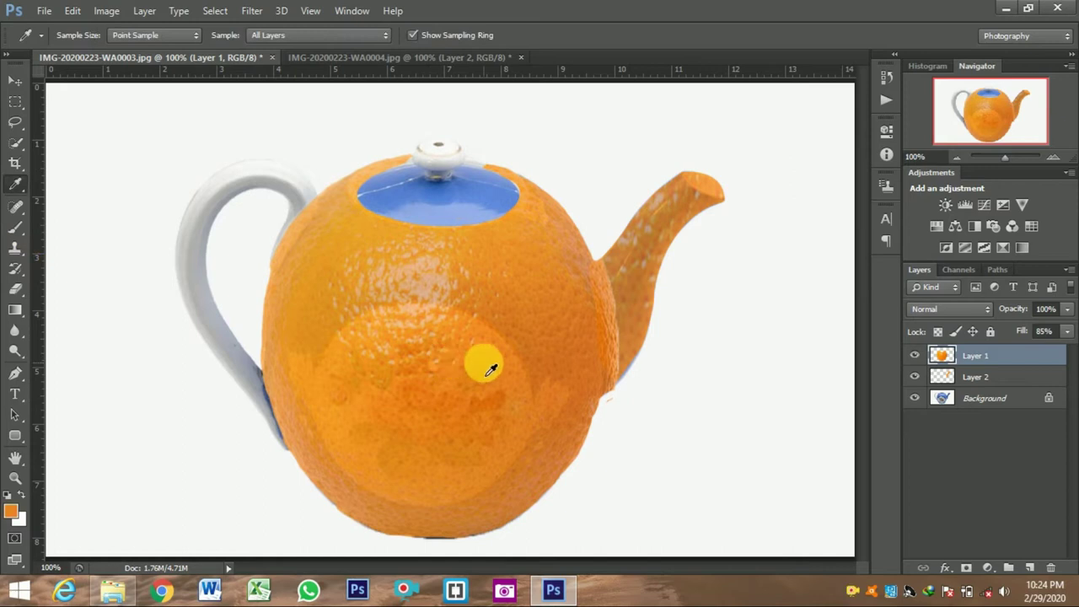
left_click(13, 235)
left_click(83, 226)
left_click_drag(335, 328, 520, 258)
mouse_move(403, 367)
left_mouse_down()
mouse_move(418, 313)
mouse_move(306, 348)
mouse_move(288, 322)
mouse_move(427, 217)
mouse_move(373, 194)
mouse_move(202, 263)
left_mouse_up()
key("ctrl+z")
key("ctrl+[")
key("ctrl+]")
key("ctrl+[")
key("ctrl+]")
key("alt+bracketleft")
key("alt+bracketright")
Step: Set up a soft 25 px brush with 0% hardness, 47% opacity and 12% flow
key("ctrl+plus")
left_click_drag(403, 59, 405, 58)
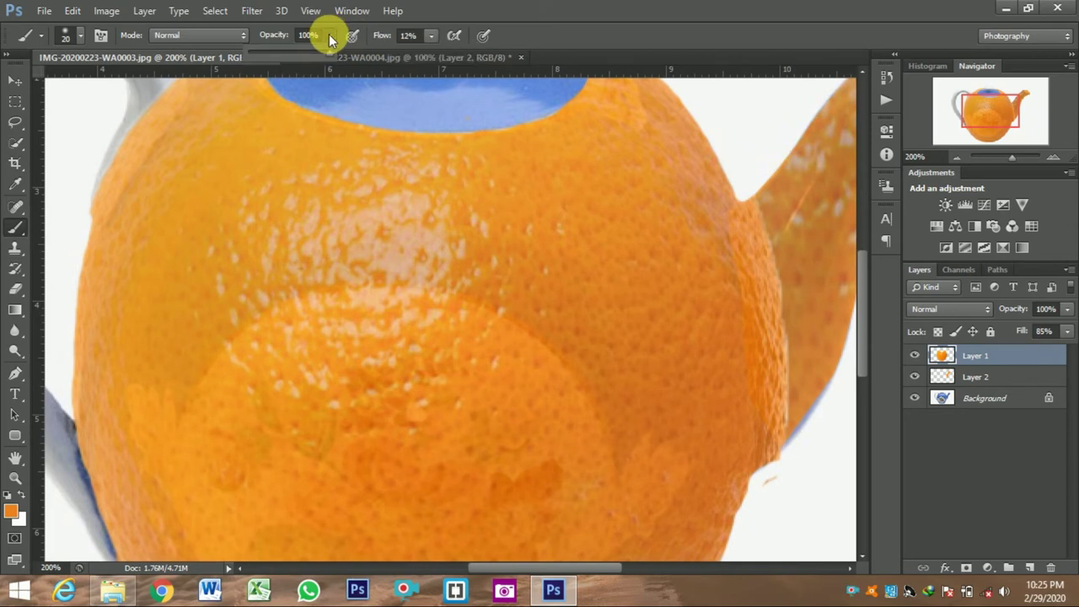
left_click(78, 37)
left_click_drag(32, 125, 20, 125)
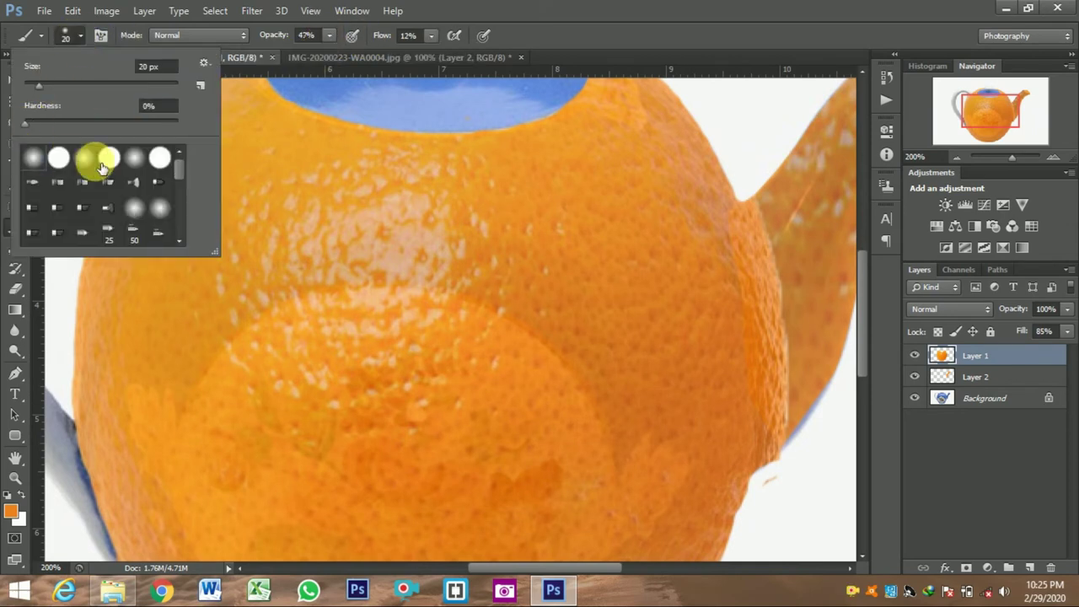
left_click(362, 236)
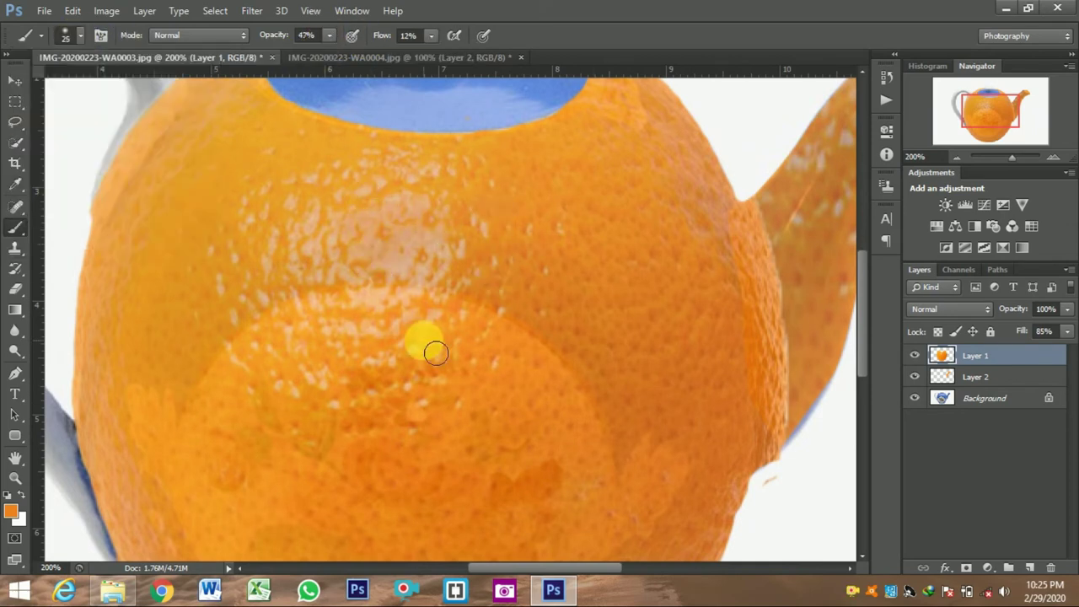
Step: Paint orange over the highlights, floral pattern and spout, raising the brush to 60 px and 85% opacity
mouse_move(460, 378)
left_mouse_down()
mouse_move(431, 391)
mouse_move(546, 335)
mouse_move(382, 394)
mouse_move(506, 366)
mouse_move(410, 432)
left_mouse_up()
left_click(329, 35)
mouse_move(338, 369)
left_mouse_down()
mouse_move(471, 338)
mouse_move(378, 348)
mouse_move(430, 364)
mouse_move(539, 434)
mouse_move(414, 536)
mouse_move(674, 382)
mouse_move(663, 293)
mouse_move(517, 461)
mouse_move(777, 326)
mouse_move(549, 269)
mouse_move(700, 163)
mouse_move(672, 158)
mouse_move(504, 226)
mouse_move(353, 254)
mouse_move(264, 242)
mouse_move(380, 272)
mouse_move(282, 177)
mouse_move(295, 185)
mouse_move(284, 159)
mouse_move(245, 131)
mouse_move(241, 271)
mouse_move(294, 382)
mouse_move(103, 411)
mouse_move(212, 320)
mouse_move(222, 514)
mouse_move(248, 581)
mouse_move(233, 473)
mouse_move(423, 606)
mouse_move(745, 478)
mouse_move(731, 453)
mouse_move(754, 407)
left_mouse_up()
key("ctrl+minus")
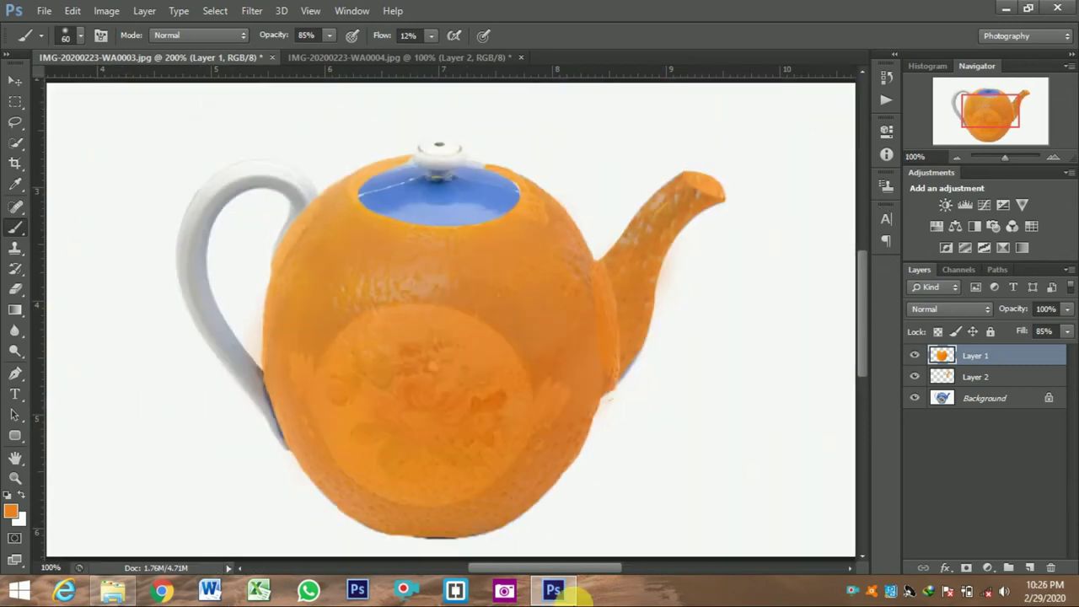
mouse_move(451, 528)
left_mouse_down()
mouse_move(410, 536)
mouse_move(369, 510)
mouse_move(487, 523)
mouse_move(495, 477)
mouse_move(611, 337)
mouse_move(481, 417)
mouse_move(385, 370)
mouse_move(340, 366)
mouse_move(319, 283)
mouse_move(329, 259)
mouse_move(560, 312)
mouse_move(603, 378)
mouse_move(470, 382)
mouse_move(380, 368)
mouse_move(382, 424)
mouse_move(491, 354)
mouse_move(445, 342)
mouse_move(541, 352)
mouse_move(482, 460)
mouse_move(410, 451)
mouse_move(398, 369)
mouse_move(361, 278)
mouse_move(579, 337)
mouse_move(642, 298)
mouse_move(673, 243)
mouse_move(714, 212)
mouse_move(695, 215)
mouse_move(642, 285)
mouse_move(604, 364)
mouse_move(564, 404)
mouse_move(455, 467)
mouse_move(326, 305)
left_mouse_up()
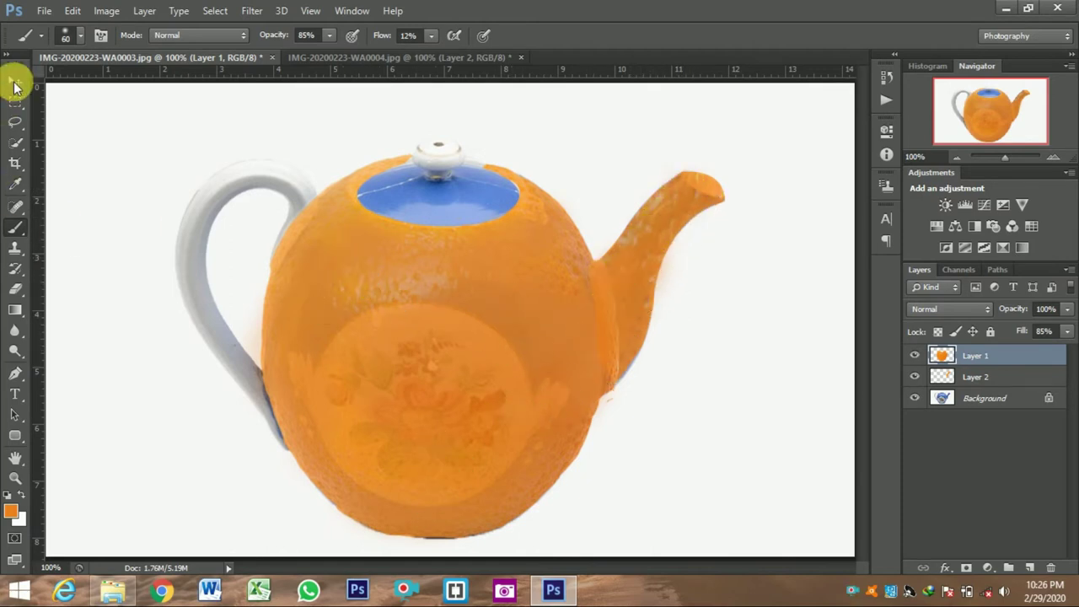
Step: Lasso a curved, handle-shaped patch of the body's orange, copy it to a new layer, and move it over the handle
right_click(17, 123)
left_click(42, 120)
mouse_move(442, 313)
left_mouse_down()
mouse_move(378, 305)
mouse_move(401, 377)
mouse_move(427, 409)
mouse_move(430, 457)
mouse_move(401, 451)
mouse_move(311, 305)
mouse_move(349, 270)
mouse_move(391, 260)
mouse_move(441, 259)
mouse_move(445, 315)
left_mouse_up()
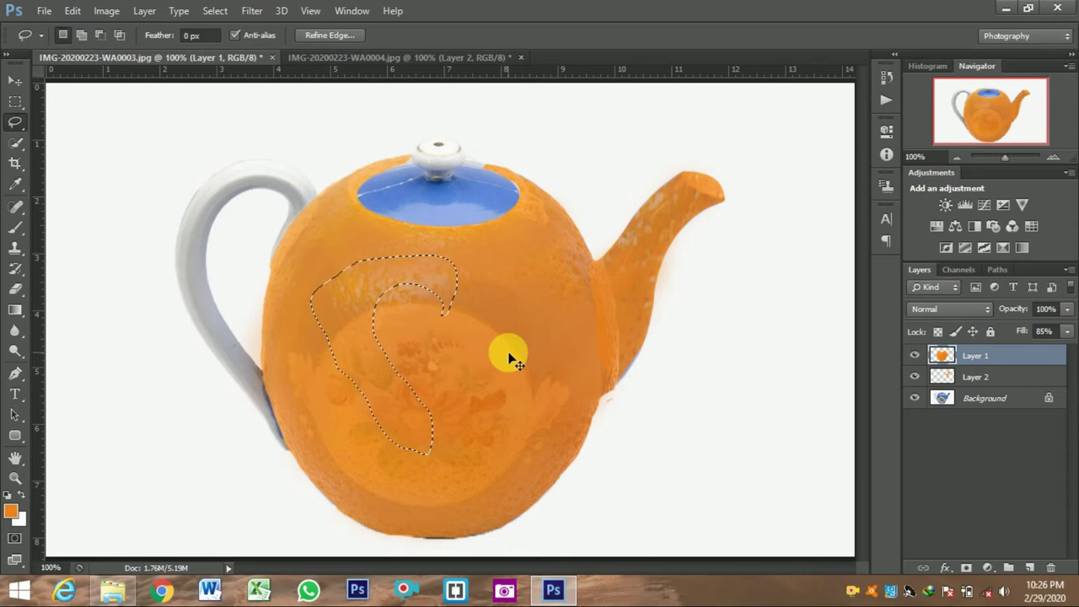
key("ctrl+j")
key("v")
left_click_drag(368, 377, 234, 289)
Step: Stretch the copied patch to about 116% width and 155% height over the whole handle, with its fill at 57%
key("ctrl+t")
left_click_drag(242, 367, 242, 456)
left_click_drag(170, 166, 145, 149)
left_click(1067, 332)
left_click_drag(1053, 355, 1037, 360)
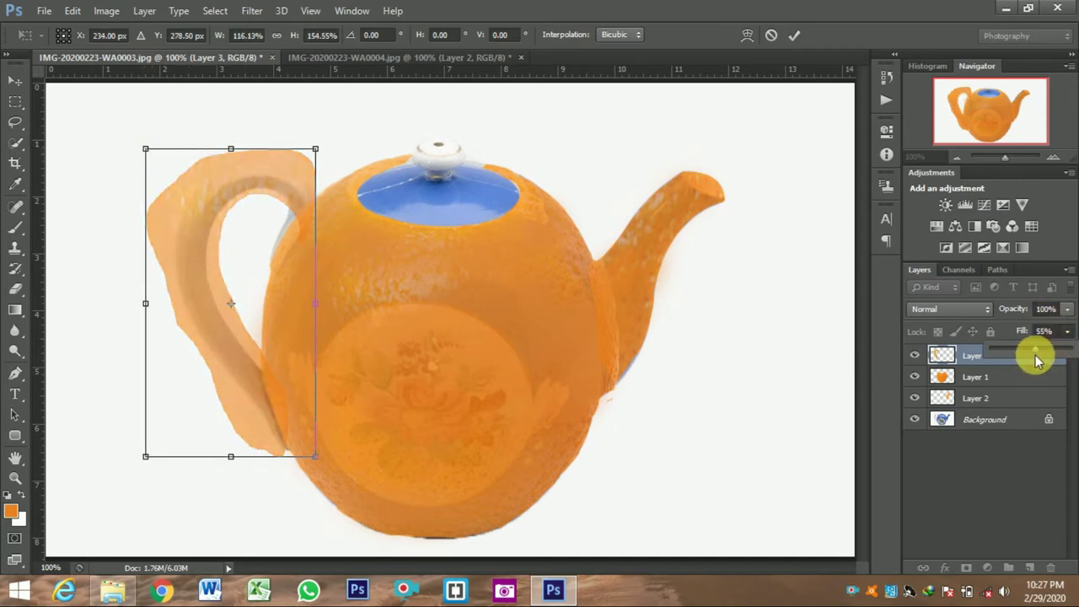
key("Return")
Step: Move the handle's orange layer down to just above the Background
key("ctrl+minus")
key("ctrl+bracketleft")
key("ctrl+bracketleft")
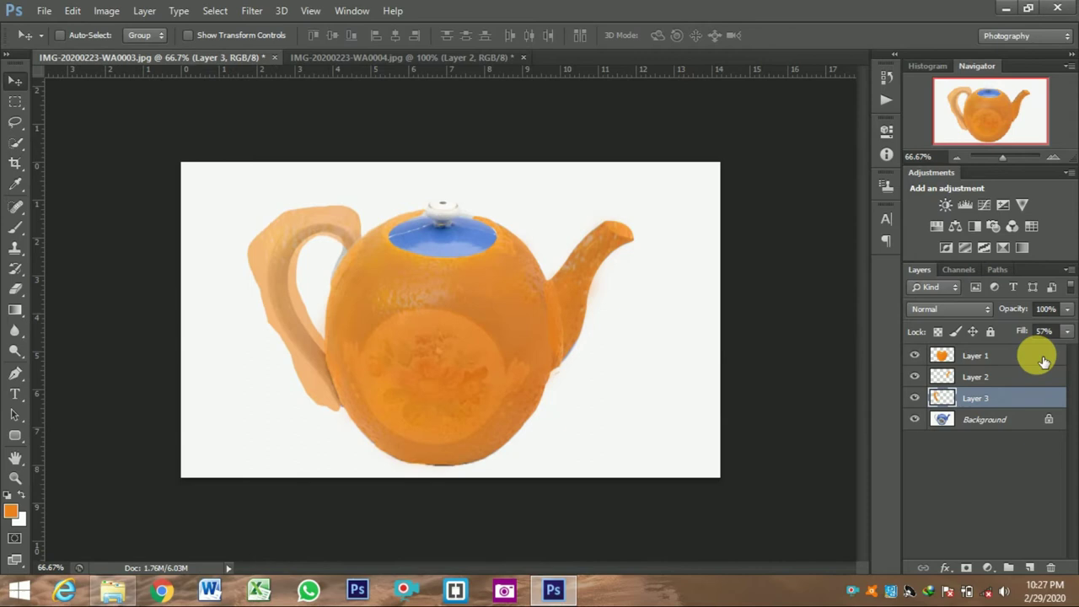
Step: Start a Pen path along the inner curve at the top of the handle
key("ctrl+p")
key("Escape")
left_click_drag(1002, 158, 1008, 158)
left_click_drag(599, 566, 528, 577)
left_click_drag(863, 317, 862, 270)
left_click_drag(1010, 157, 1014, 157)
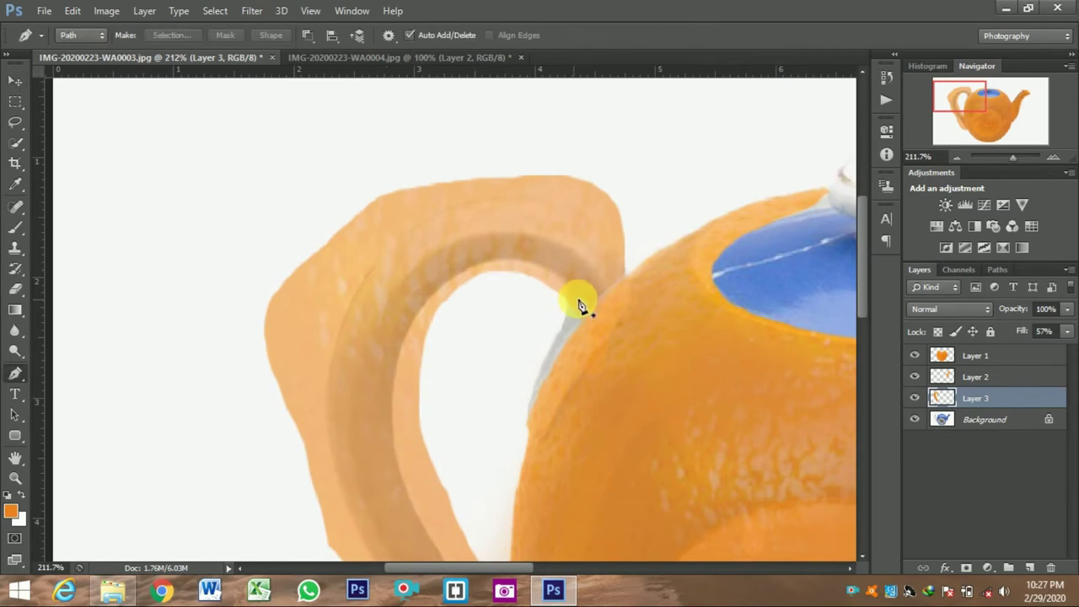
key("ctrl+t")
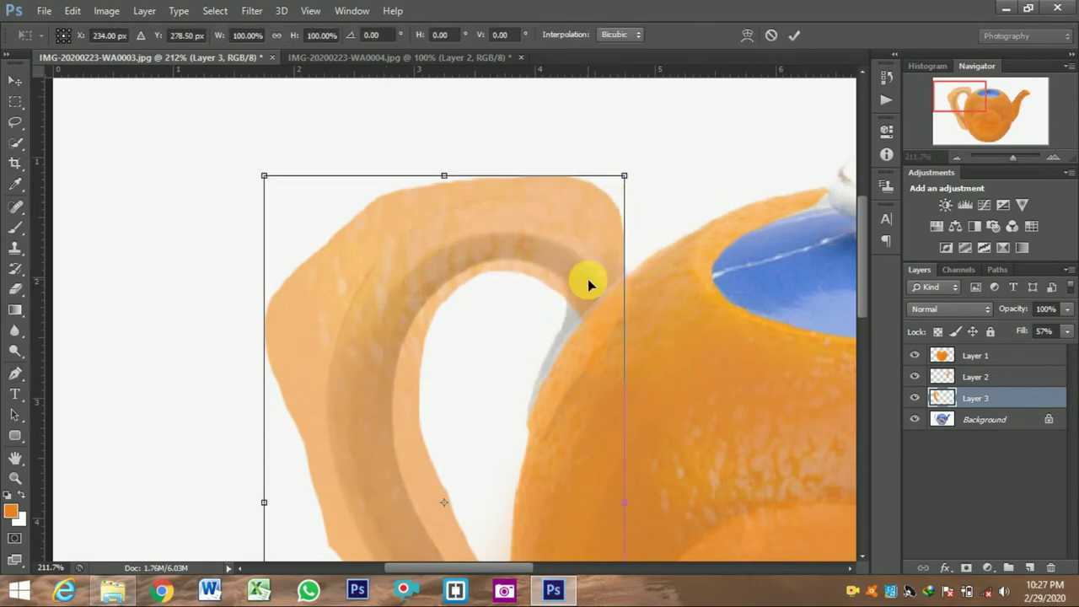
key("p")
left_click_drag(397, 358, 303, 537)
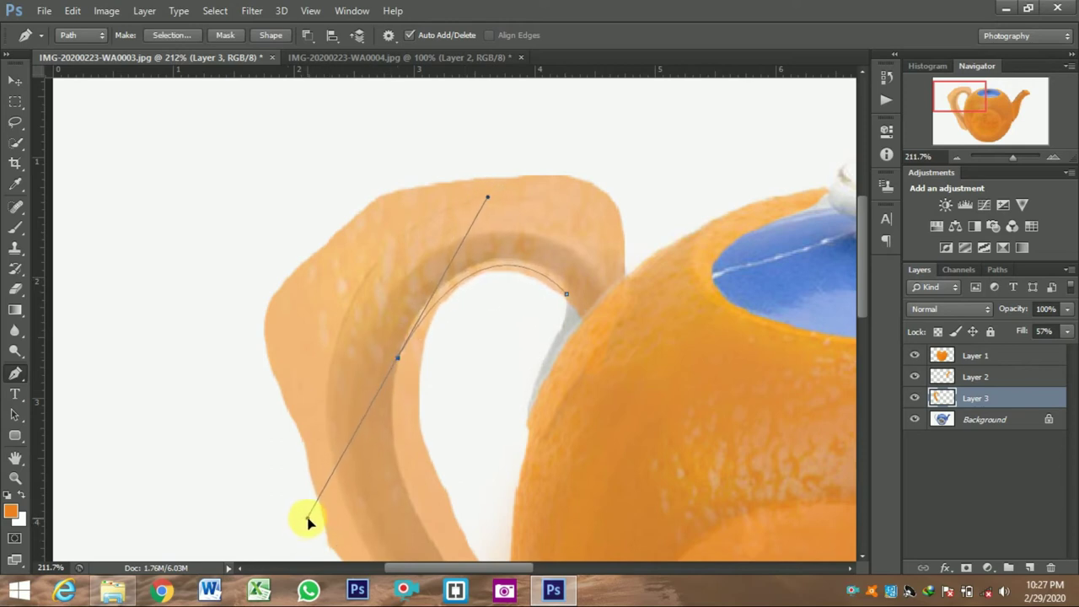
left_click_drag(466, 267, 373, 295)
left_click(464, 268, "alt")
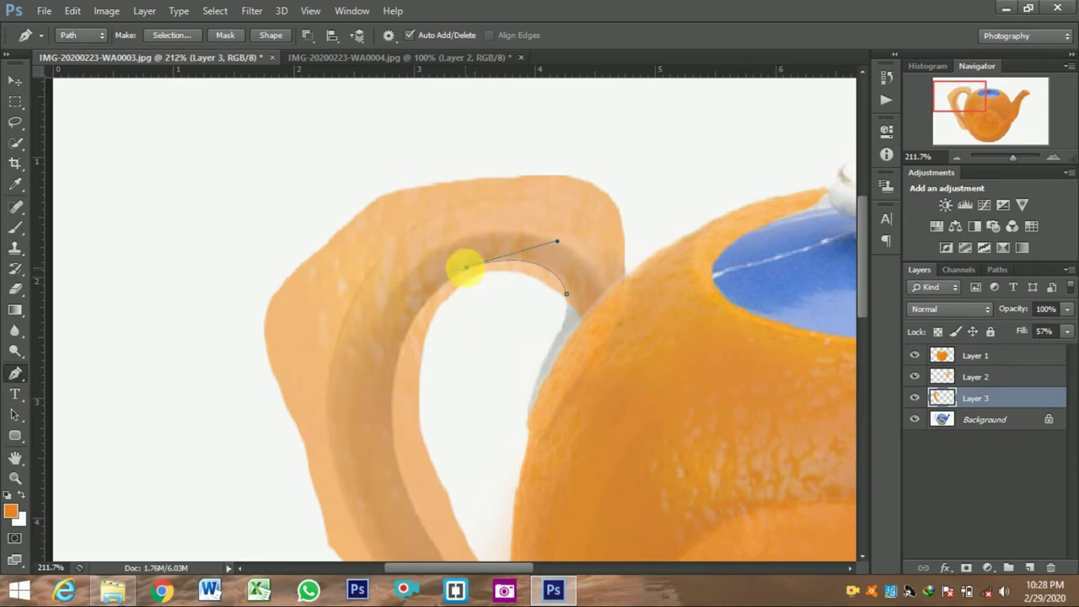
Step: Continue the Pen path down the handle's inner edge and along the body to the handle's lower tip
left_click_drag(385, 395, 386, 394)
left_click(403, 344, "alt")
left_click_drag(861, 282, 859, 325)
left_click_drag(399, 308, 414, 376)
left_click_drag(451, 412, 473, 434)
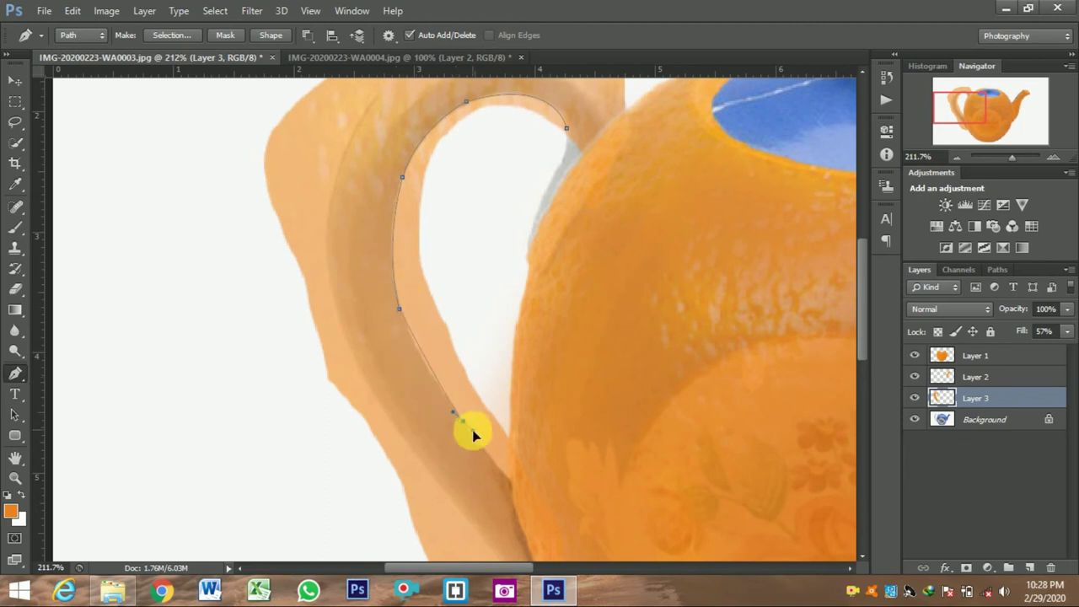
left_click(510, 483)
left_click_drag(498, 567, 540, 578)
left_click_drag(863, 348, 862, 413)
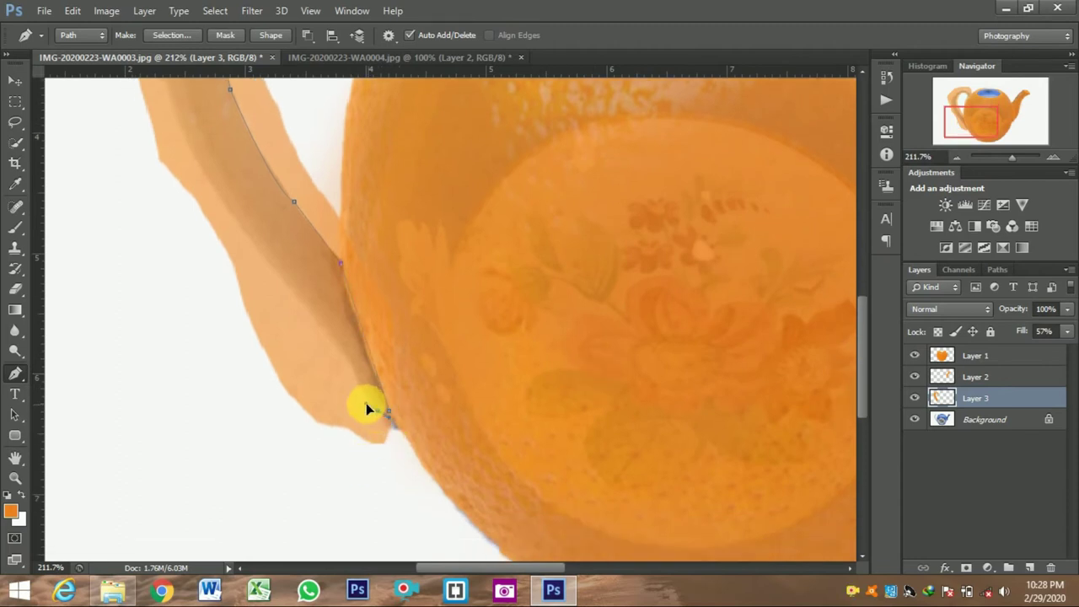
Step: Trace the path back up the handle's outer edge from its lower tip to the upper curve
left_click_drag(314, 319, 295, 308)
left_click_drag(860, 366, 860, 306)
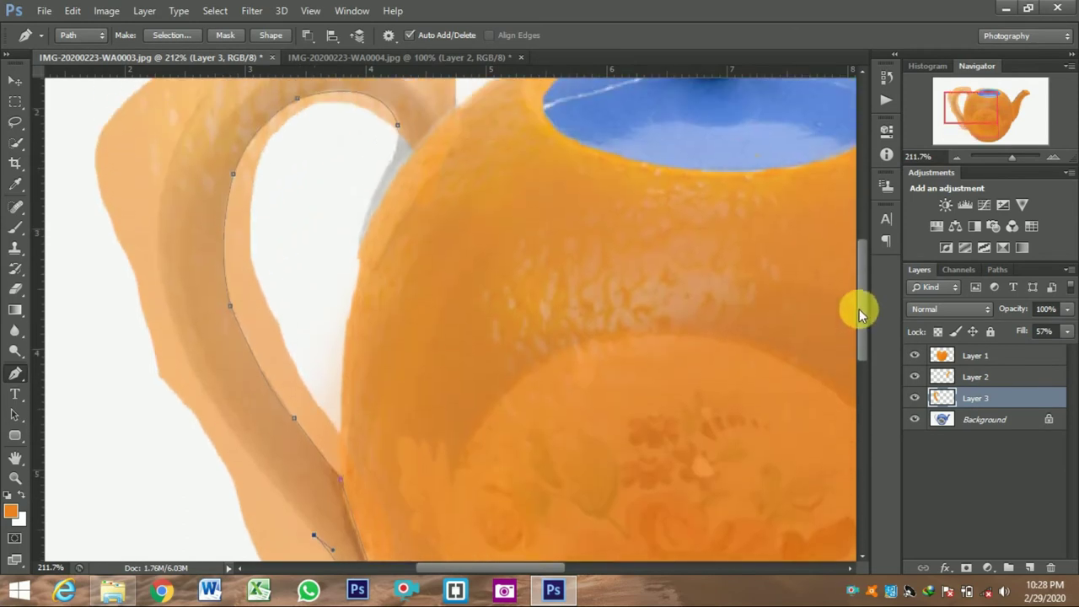
left_click_drag(161, 289, 174, 219)
key("ctrl+z")
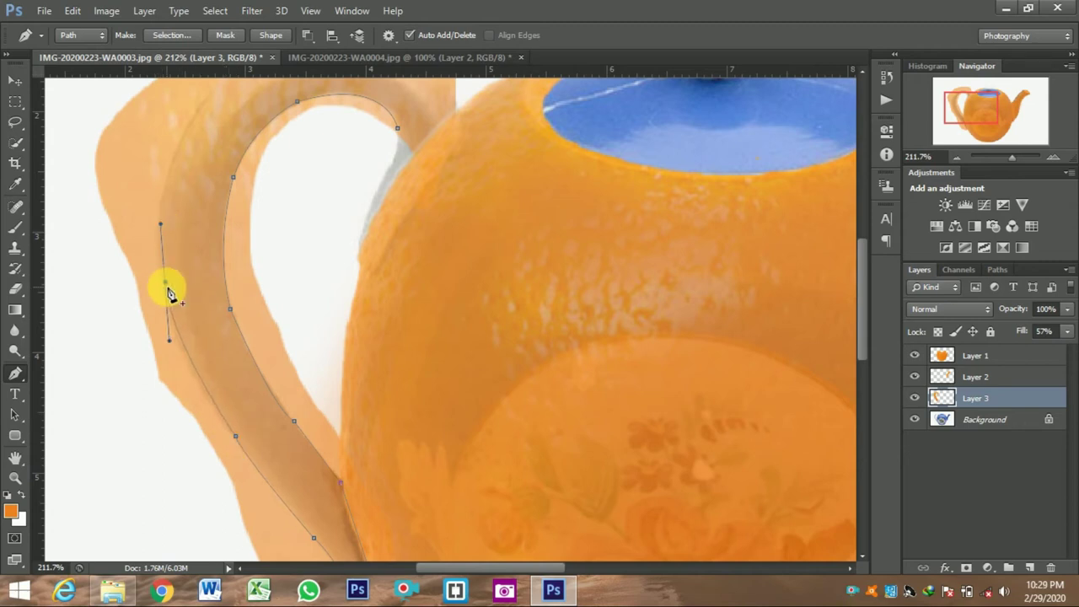
left_click_drag(861, 338, 859, 287)
left_click_drag(264, 268, 273, 198)
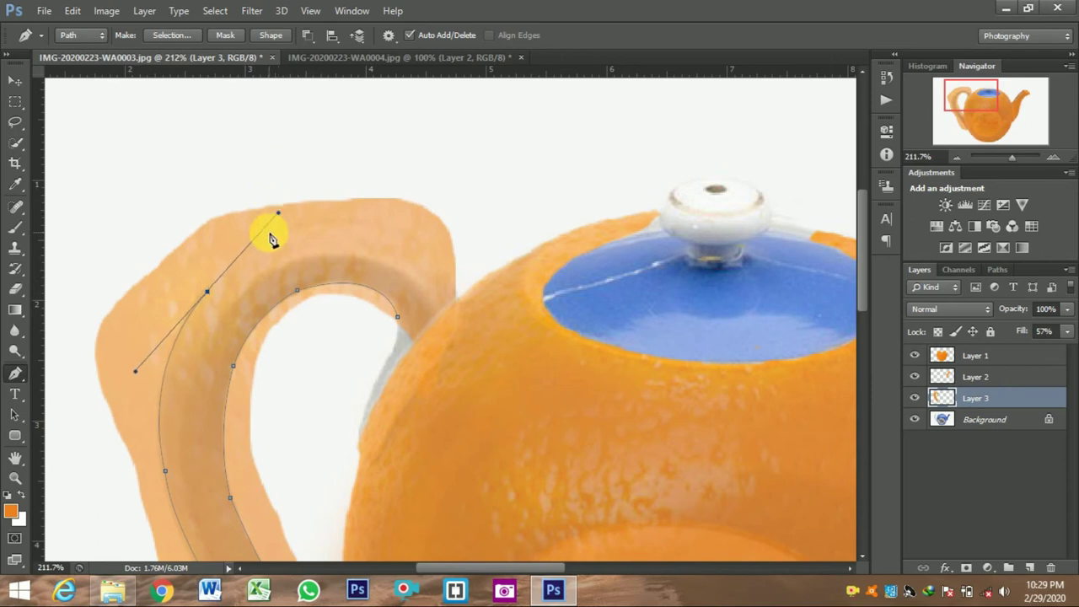
Step: Carry the path over the handle's top to the body and close it around the grey gap beside the body
left_click_drag(326, 224, 397, 224)
left_click(329, 225, "alt")
left_click_drag(440, 266, 455, 320)
left_click(442, 267, "alt")
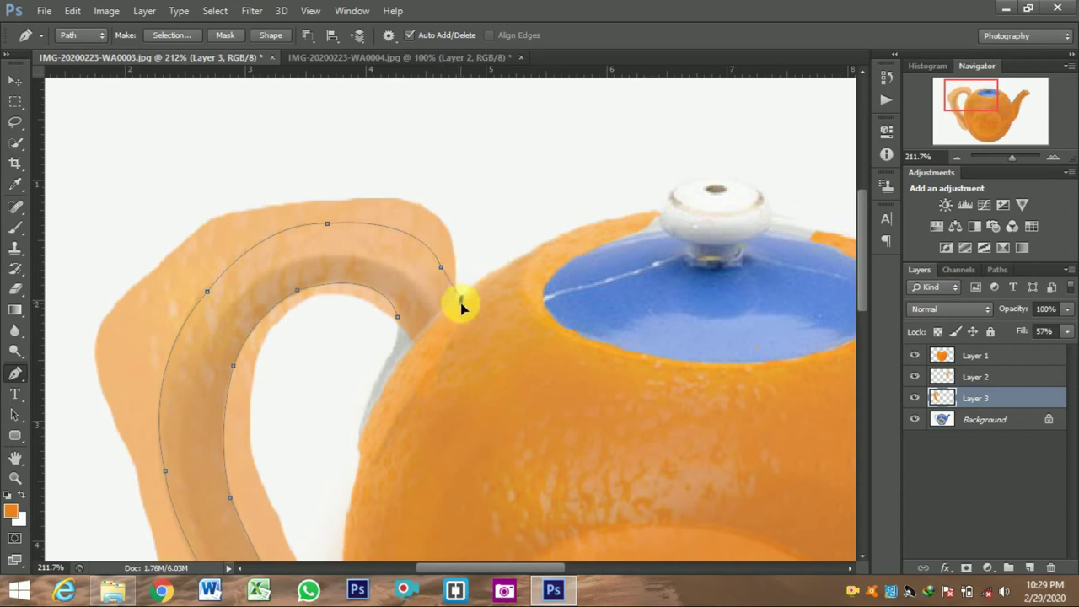
left_click(456, 308, "alt")
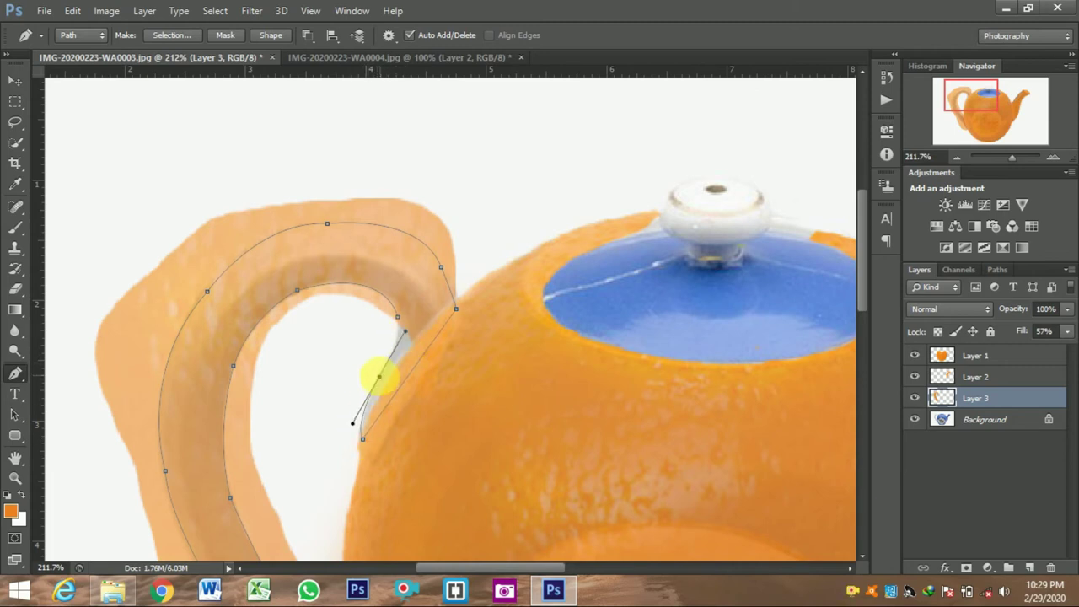
key("ctrl+1")
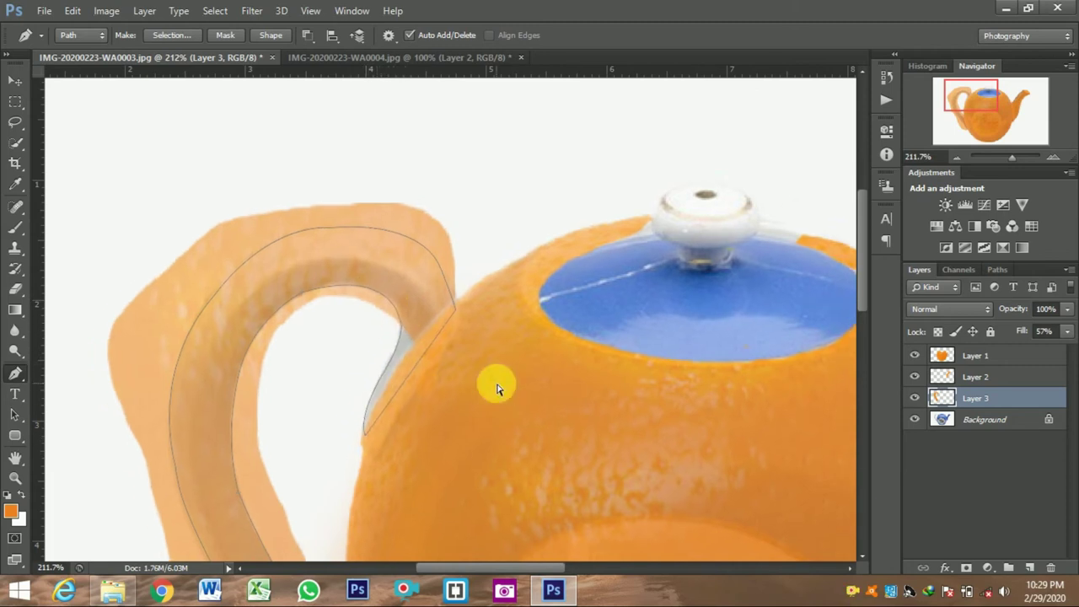
Step: Trim the handle's orange layer to the path's outline by erasing everything outside it with the Eraser
key("ctrl+j")
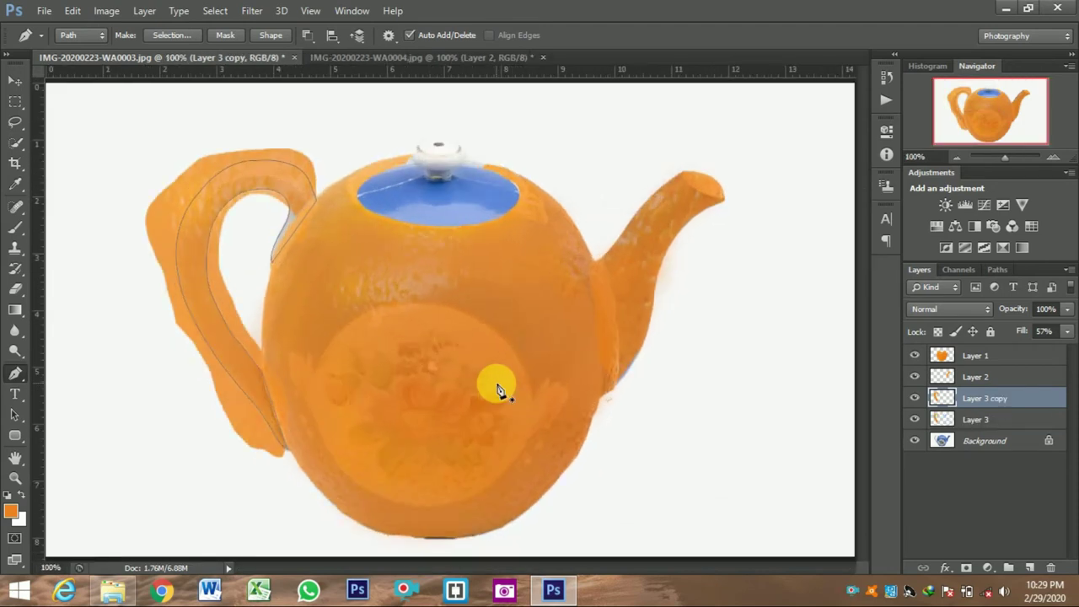
key("ctrl+z")
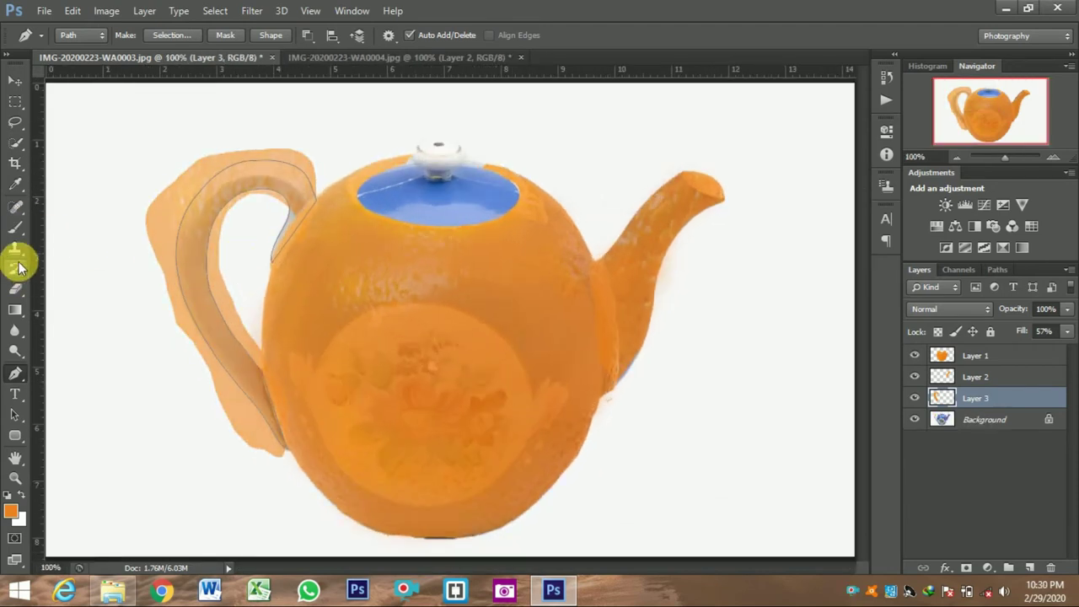
left_click_drag(15, 288, 71, 291)
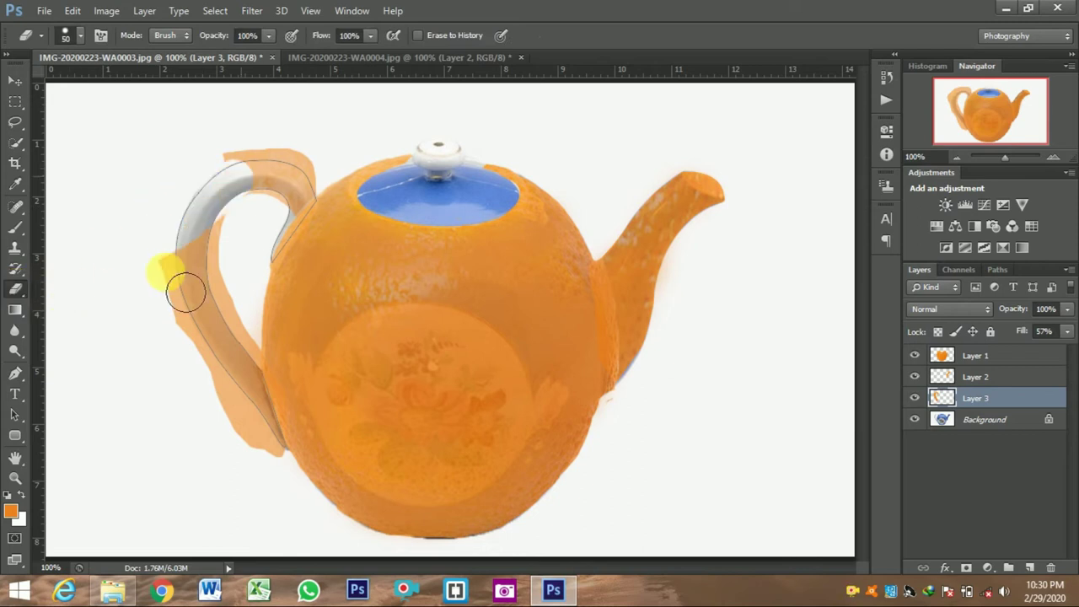
mouse_move(228, 291)
left_mouse_down()
mouse_move(251, 270)
mouse_move(249, 449)
mouse_move(247, 233)
mouse_move(166, 249)
mouse_move(229, 234)
mouse_move(304, 358)
mouse_move(230, 499)
mouse_move(339, 356)
mouse_move(272, 177)
mouse_move(321, 272)
mouse_move(220, 403)
left_mouse_up()
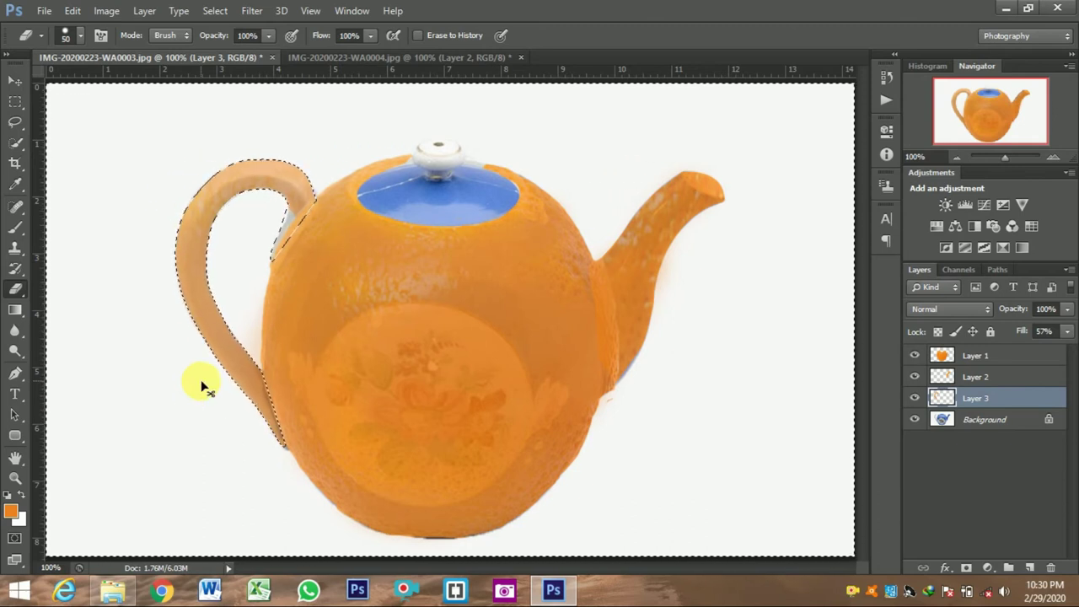
key("ctrl+t")
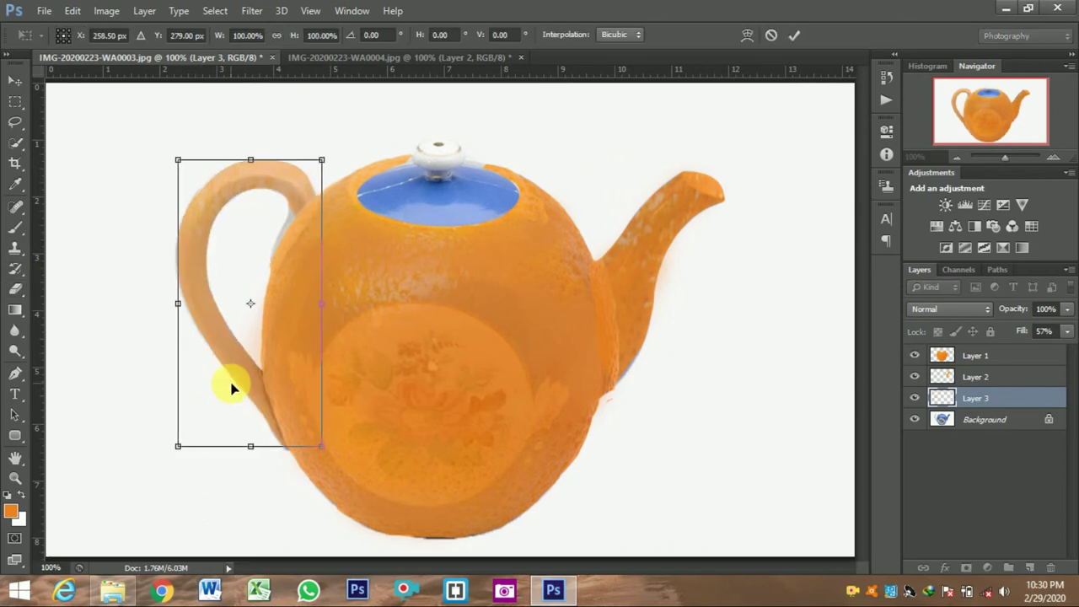
key("Return")
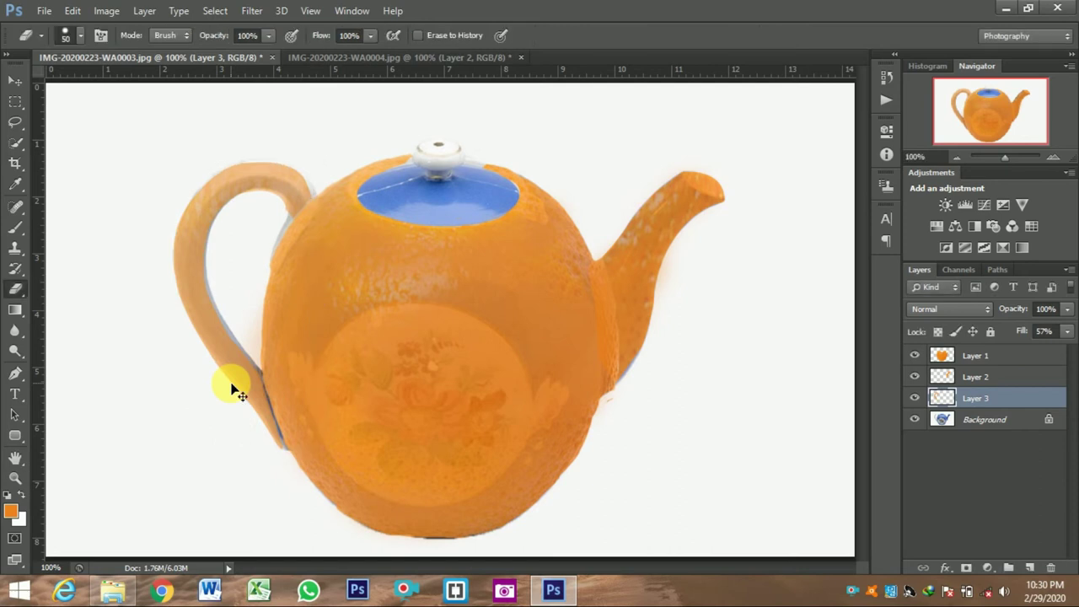
Step: Sample the body's orange and paint over the grey gap where the handle meets the body, using a 10 px brush with flow raised to 71%
key("ctrl+plus")
key("ctrl+plus")
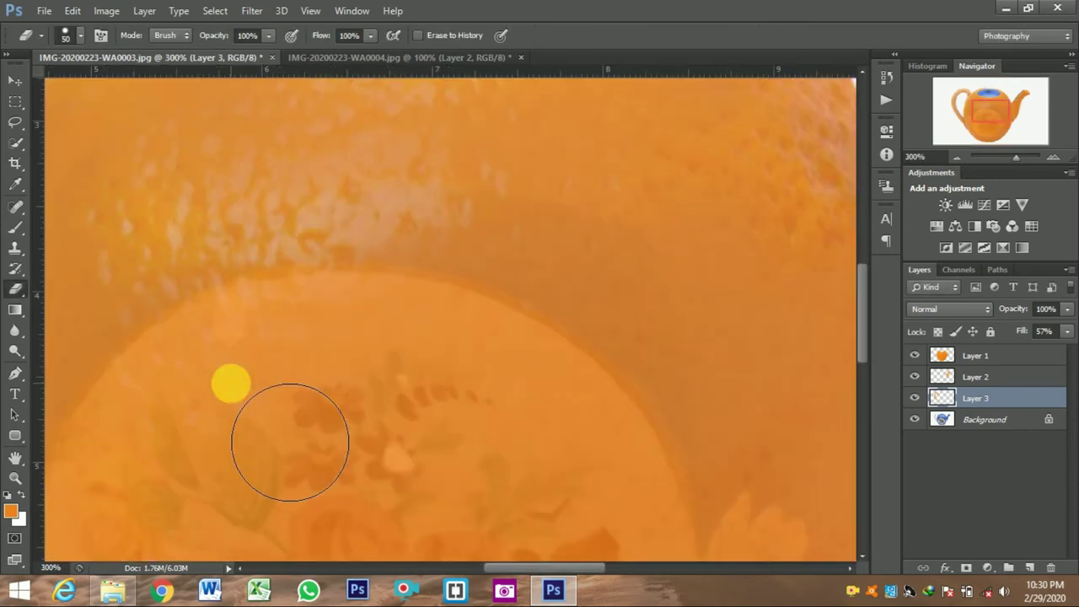
left_click_drag(553, 568, 468, 580)
left_click_drag(861, 326, 859, 279)
key("i")
left_click(674, 375)
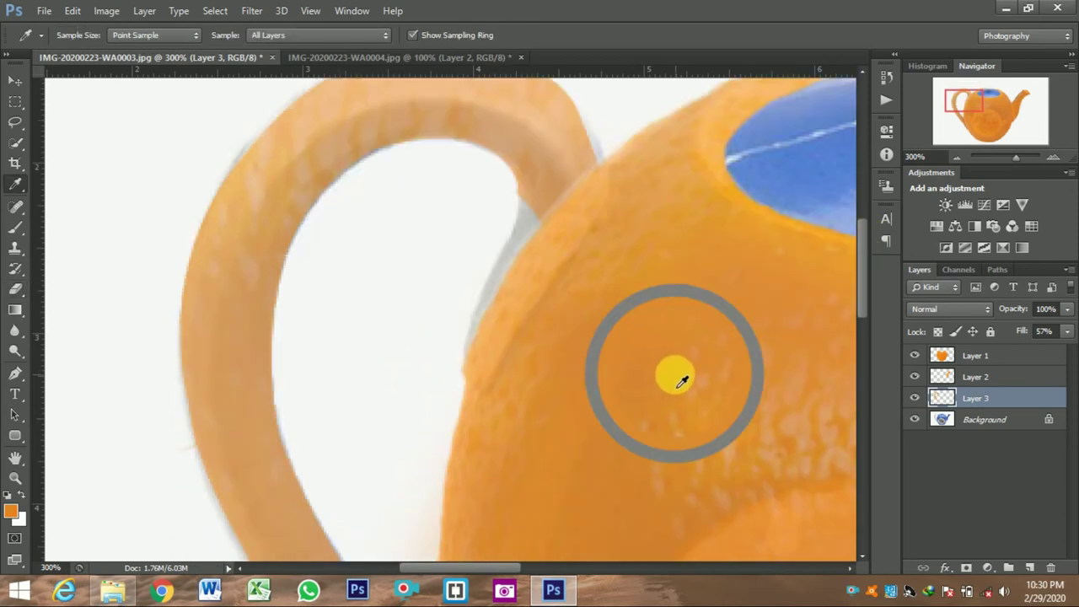
left_click(15, 227)
left_click(108, 224)
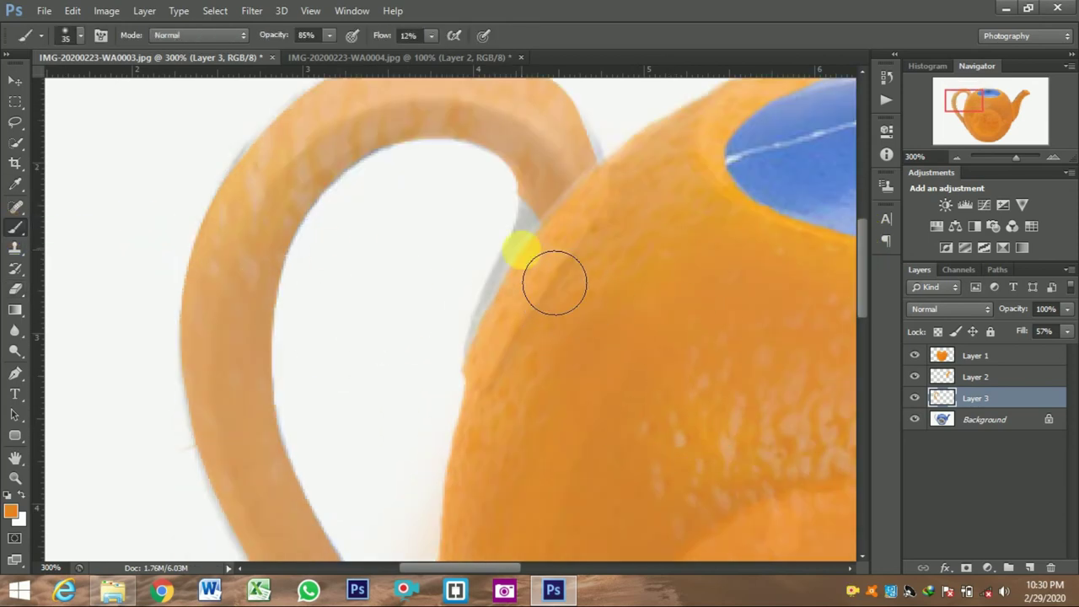
left_click(431, 36)
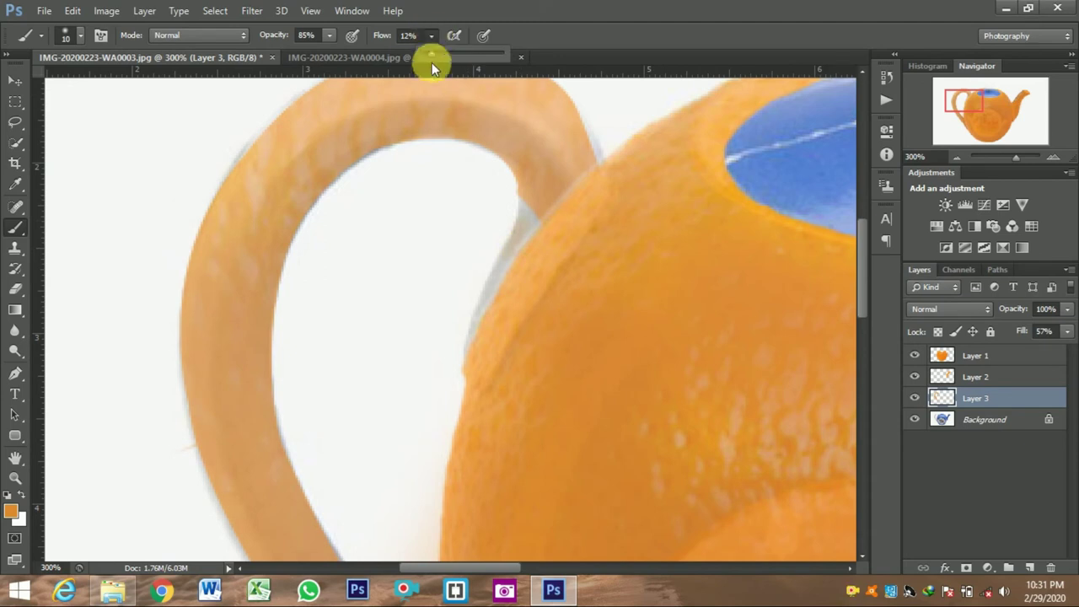
mouse_move(540, 230)
left_mouse_down()
mouse_move(494, 346)
mouse_move(506, 297)
mouse_move(489, 333)
mouse_move(553, 230)
left_mouse_up()
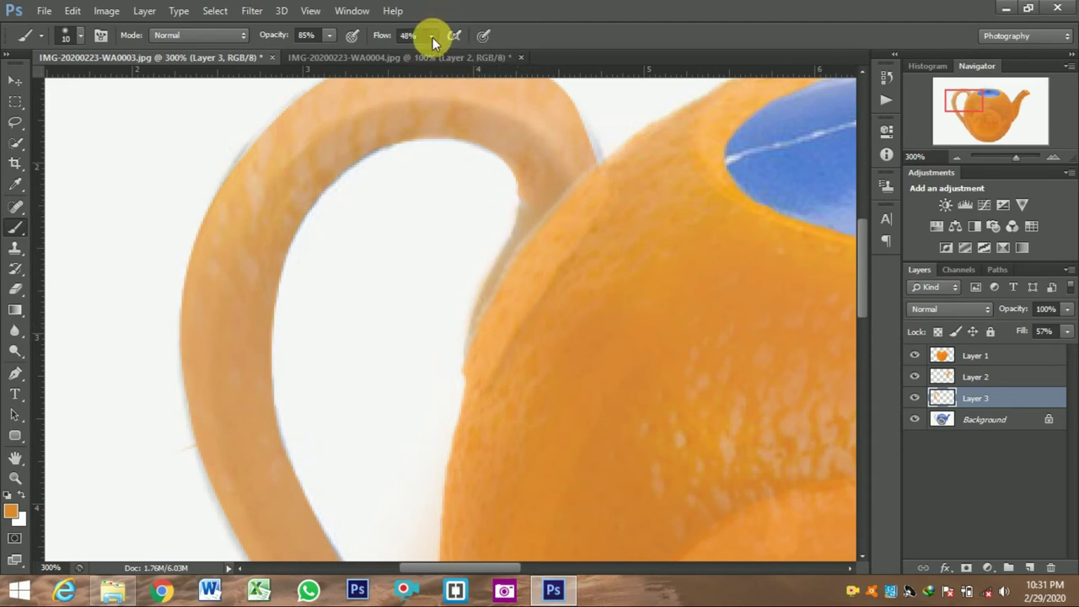
left_click_drag(450, 53, 449, 54)
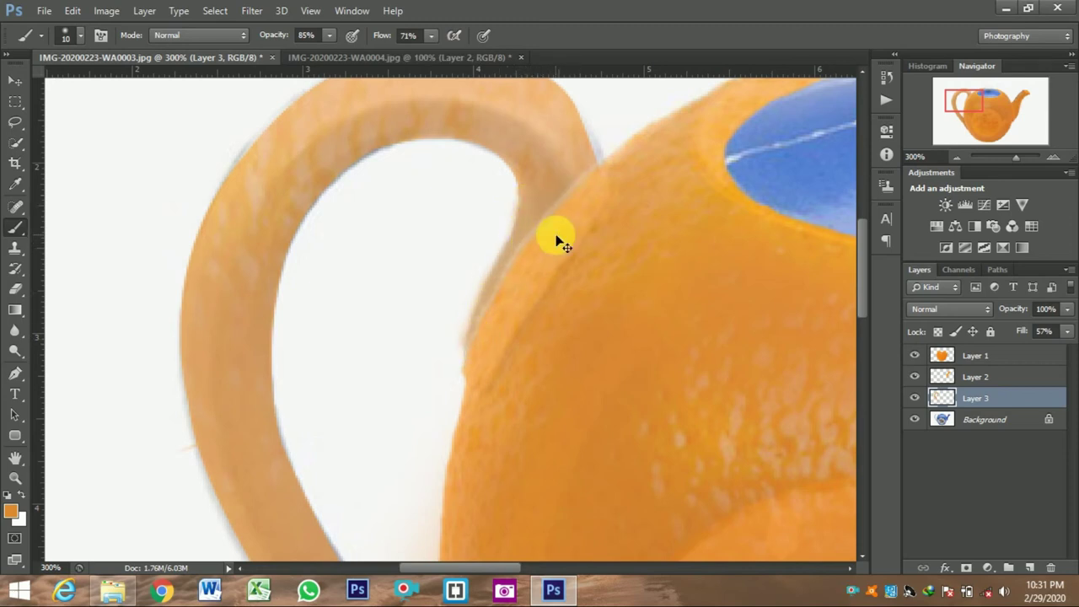
key("ctrl+1")
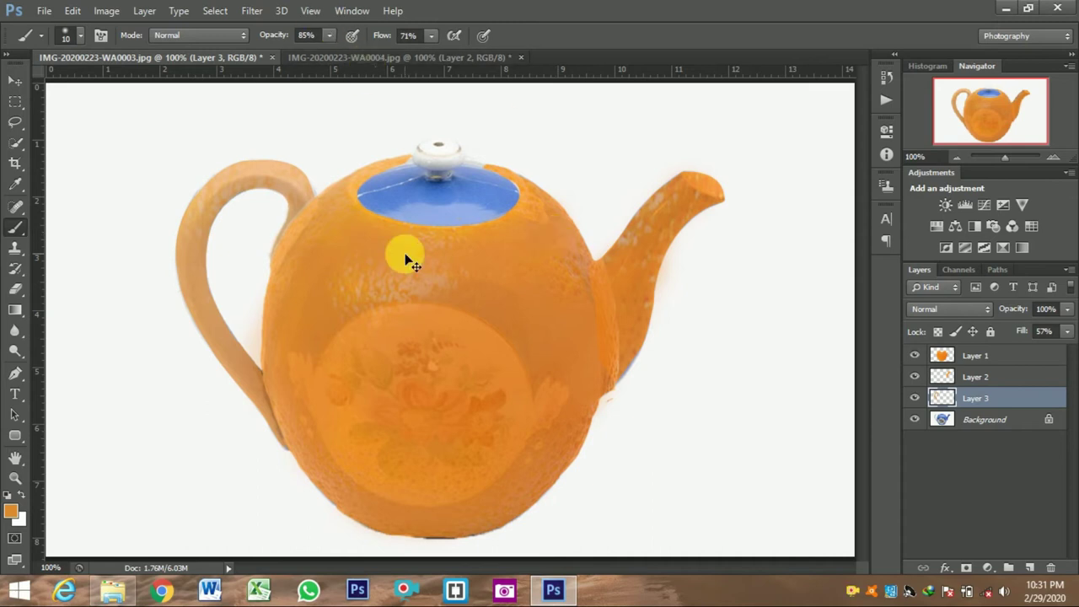
Step: Bring the cut orange from IMG-20200223-WA0004.jpg into the teapot image and move its layer to the top of the stack
key("v")
left_click(379, 56)
left_click_drag(585, 328, 455, 304)
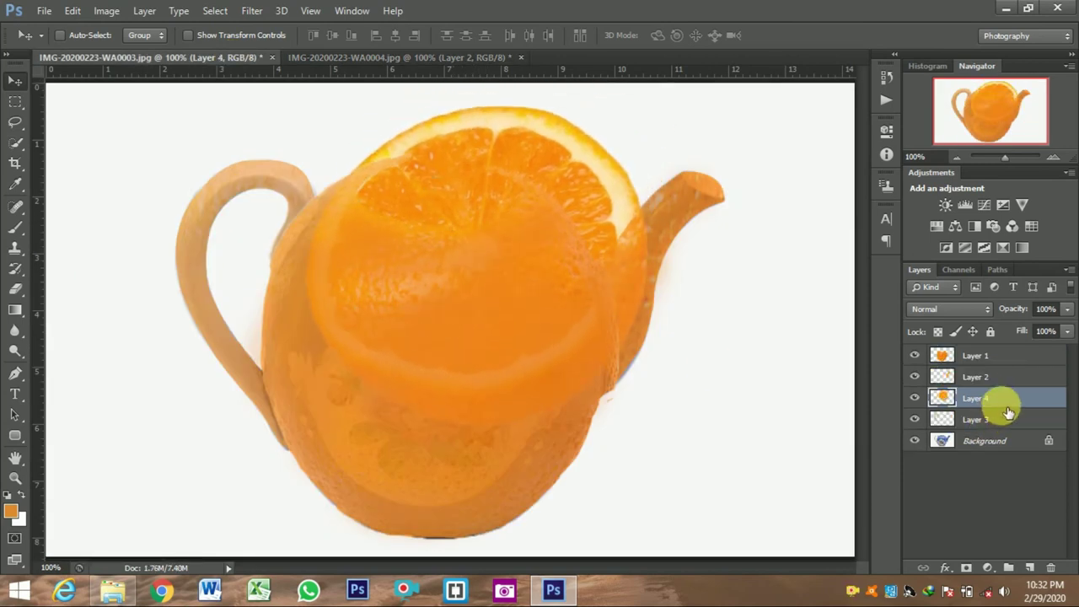
left_click_drag(1009, 413, 994, 355)
mouse_move(573, 289)
left_mouse_down()
mouse_move(561, 261)
mouse_move(578, 296)
left_mouse_up()
Step: Scale the cut orange to about 62%, rotate it to about 48°, and place it over the teapot's lid
key("ctrl+t")
left_click_drag(679, 448, 687, 318)
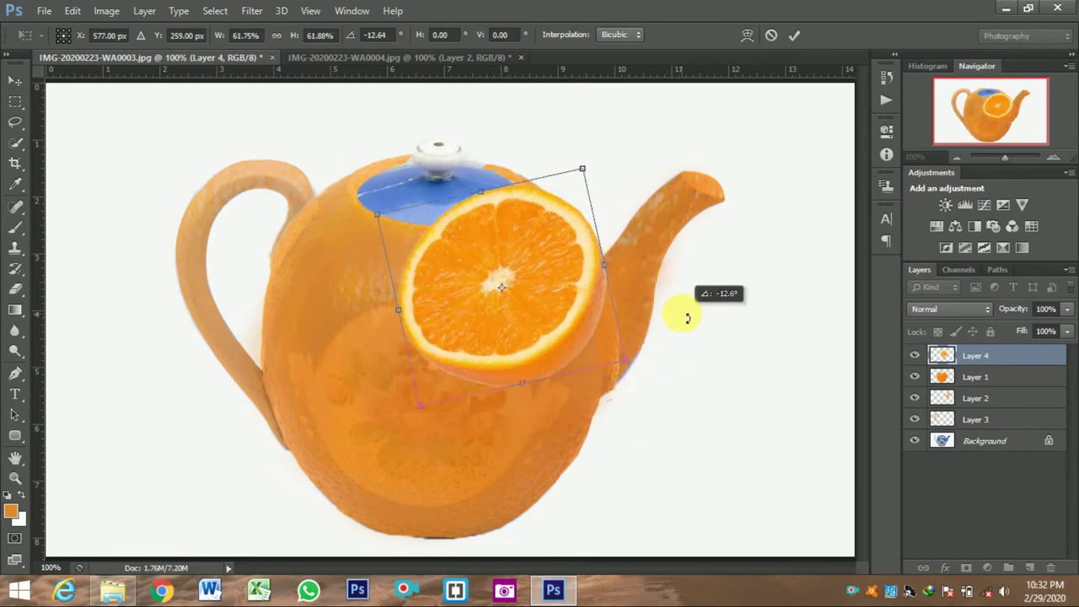
left_click_drag(549, 304, 523, 219)
left_click_drag(730, 231, 584, 417)
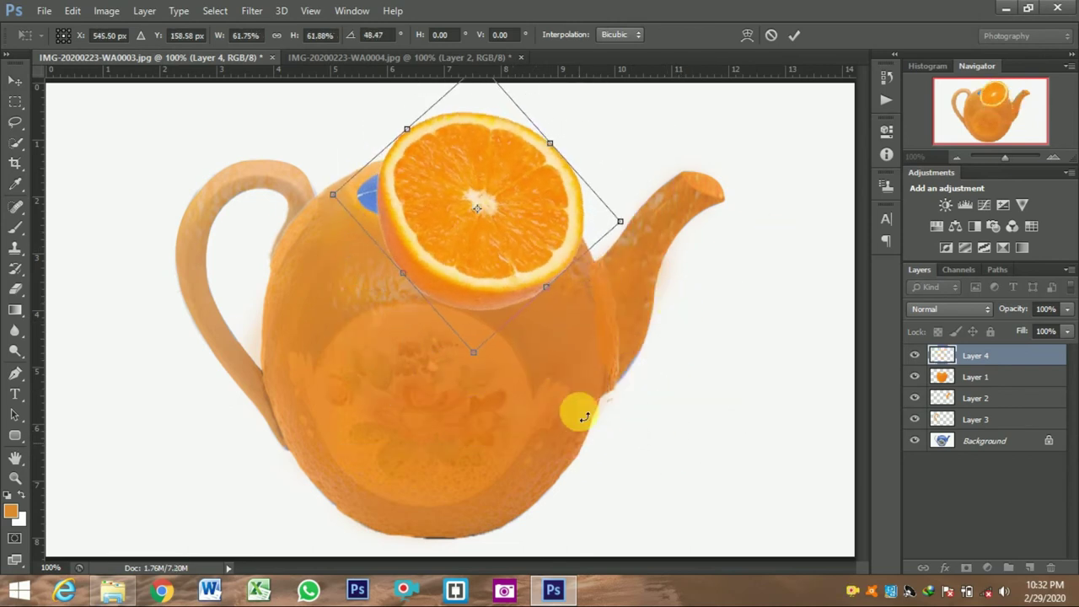
Step: Squash the cut orange to roughly the lid opening's size, then set it aside on the lower right of the teapot's body
left_click_drag(550, 291, 582, 316)
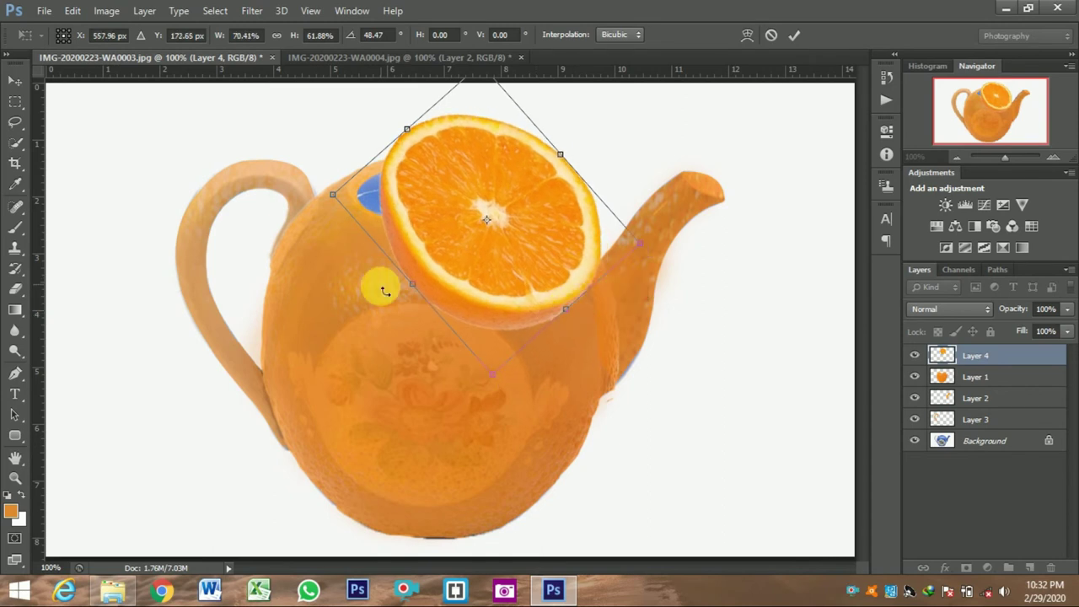
left_click_drag(397, 286, 435, 282)
left_click_drag(503, 365, 495, 331)
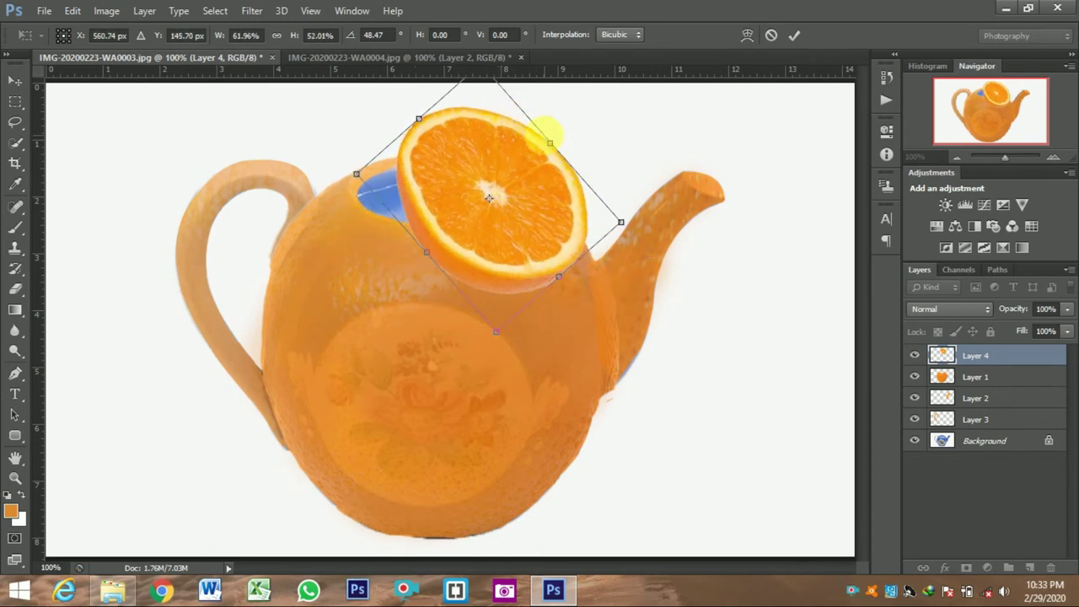
left_click_drag(549, 139, 480, 101)
left_click_drag(502, 330, 521, 303)
left_click_drag(511, 255, 566, 386)
key("Return")
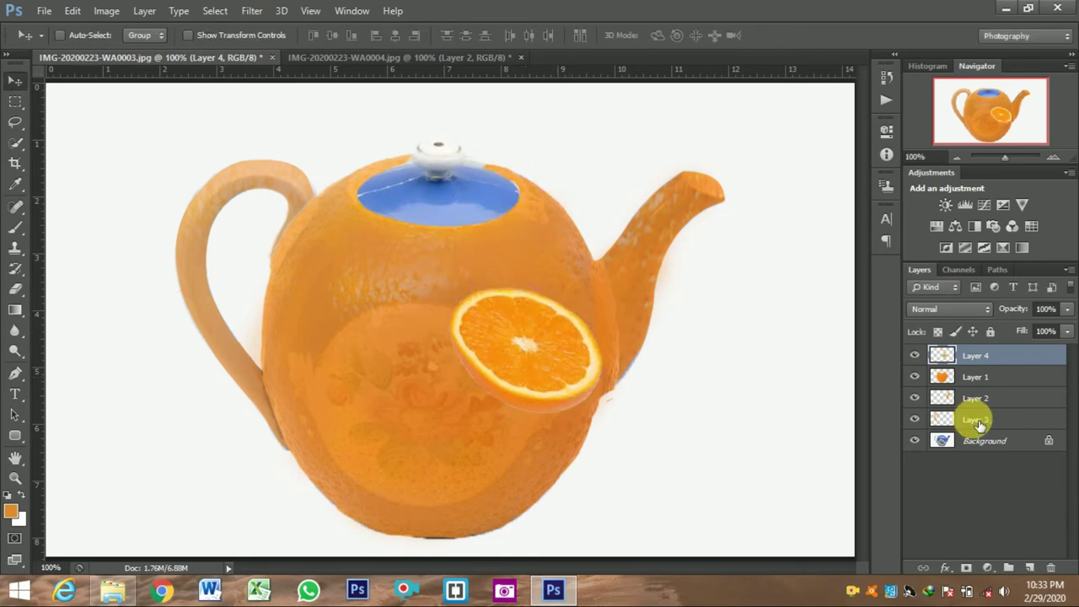
Step: Select the body's orange layer and start a Pen path along the right rim of the lid opening
left_click(965, 378)
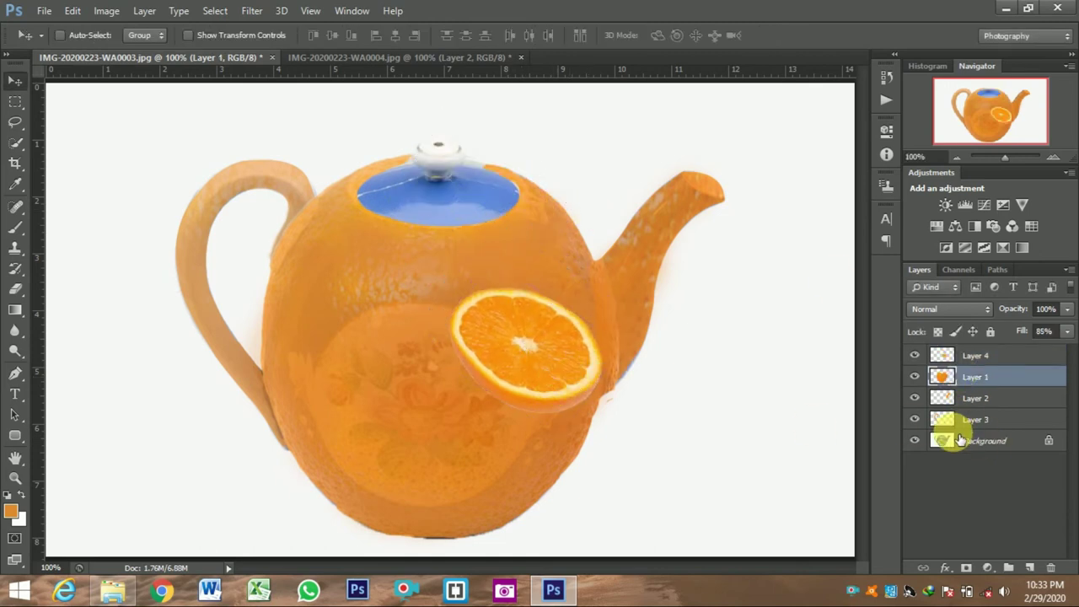
left_click(916, 440)
left_click(916, 440)
left_click(916, 440)
left_click(917, 440)
key("p")
left_click_drag(1005, 157, 1012, 160)
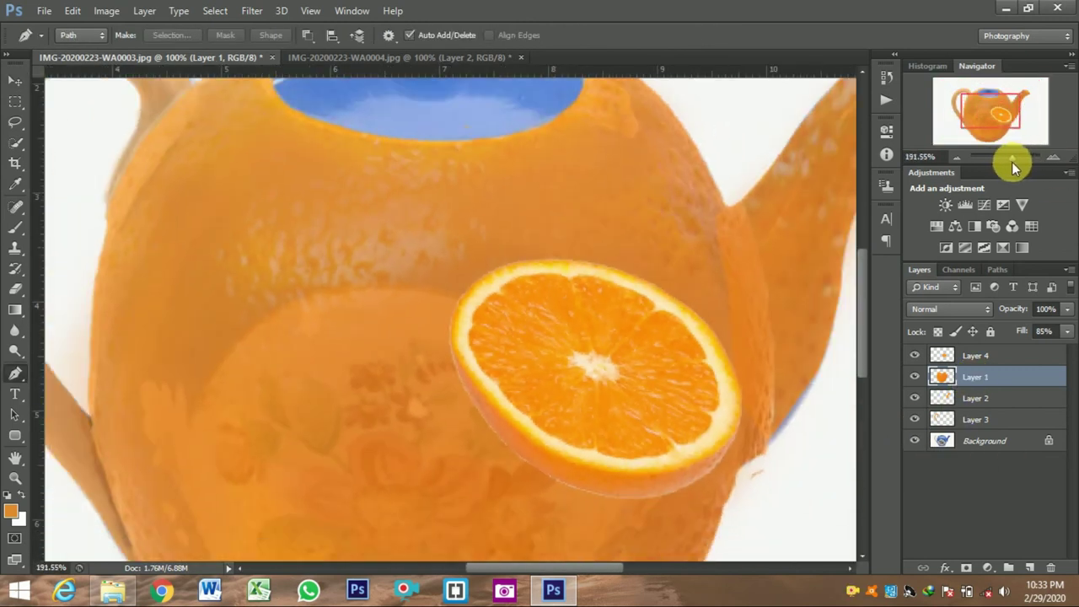
left_click(515, 306)
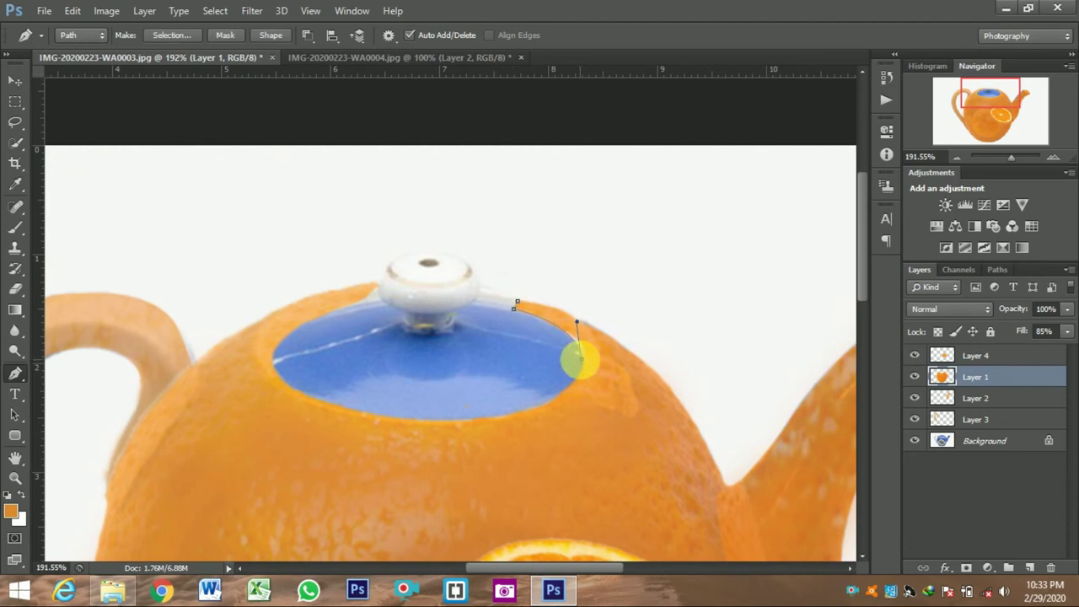
left_click_drag(1003, 160, 1021, 160)
scroll(856, 286, "down", 5)
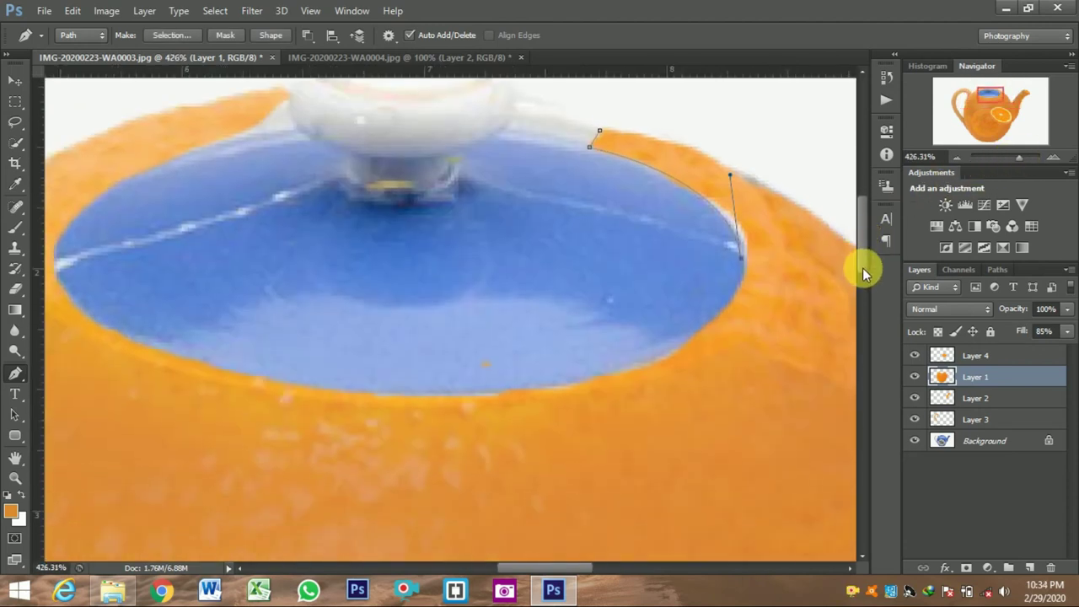
Step: Continue the path along the lower rim of the lid opening to its left side
left_click(658, 344, "alt")
left_click_drag(491, 379, 424, 379)
left_click(491, 380, "alt")
left_click_drag(283, 370, 256, 349)
left_click_drag(91, 298, 59, 260)
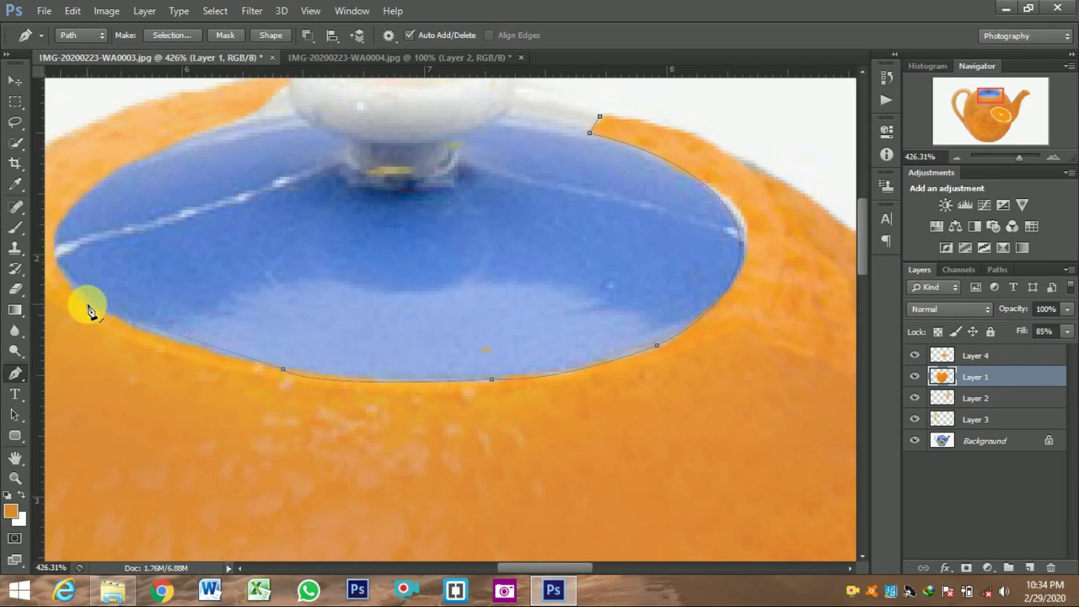
key("ctrl+z")
left_click_drag(87, 305, 68, 252)
left_click(169, 305, "alt")
Step: Continue the Pen path up the left rim of the lid opening to the left edge of the lid knob
left_click_drag(172, 184, 385, 104)
left_click(171, 183, "alt")
left_click(308, 123, "alt")
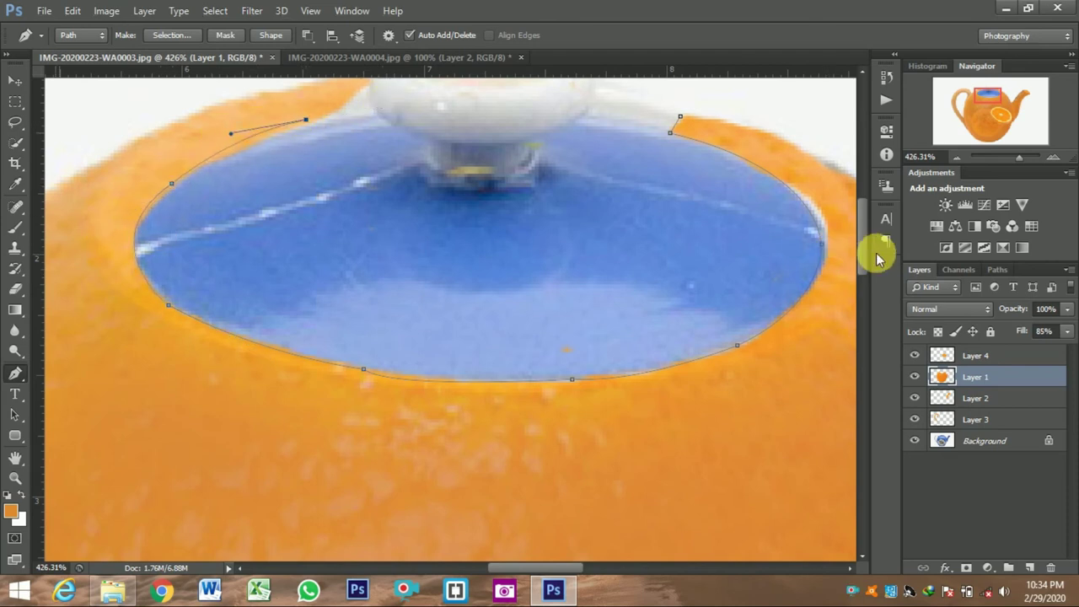
scroll(578, 289, "up", 5)
left_click(345, 317)
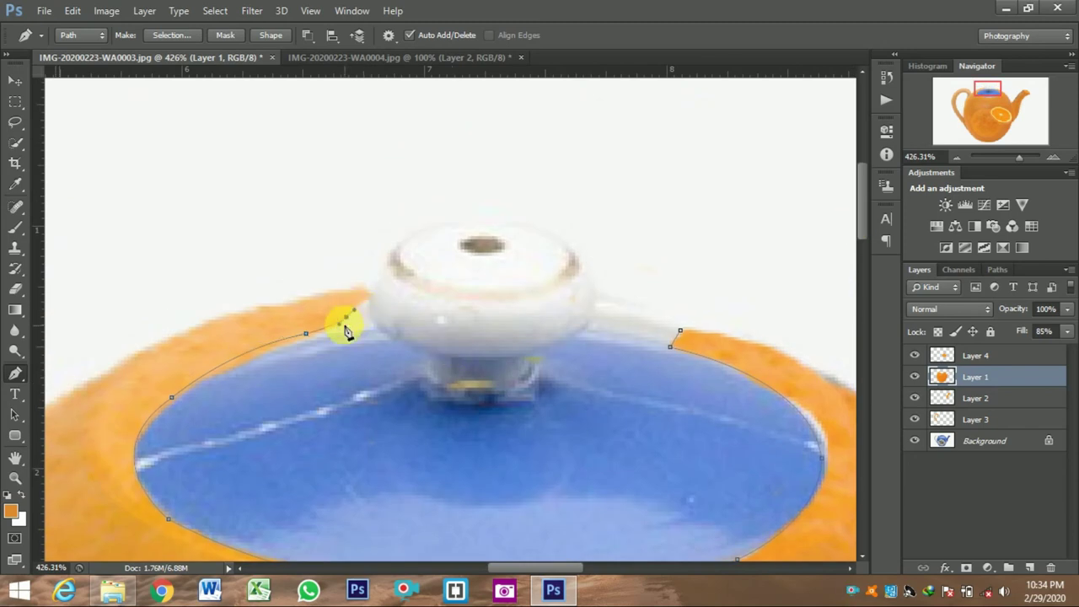
left_click(368, 291)
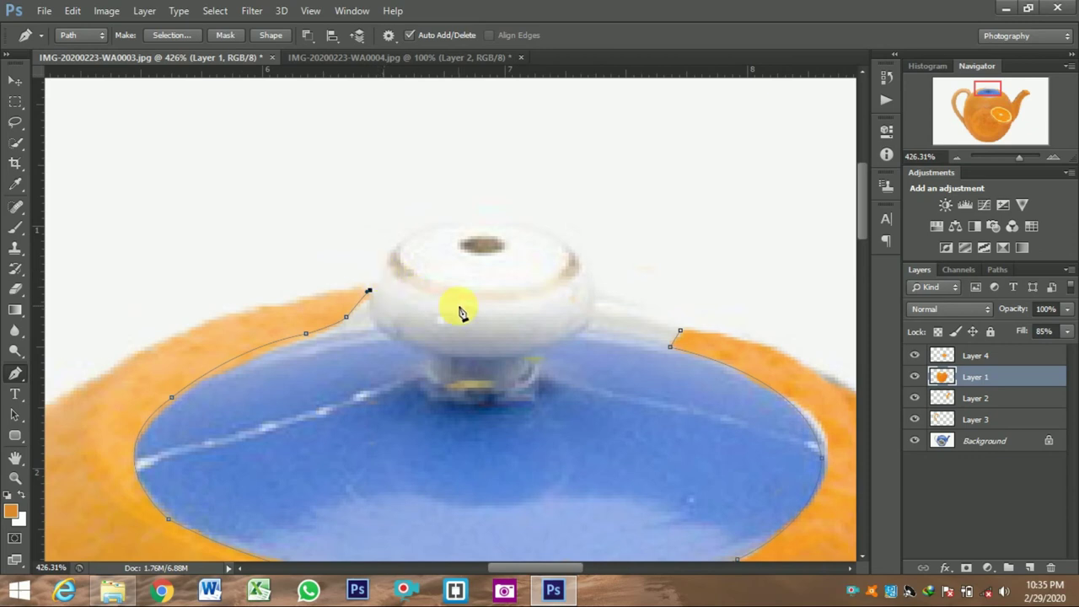
Step: Trace the path over the top and right side of the lid knob and close it at its starting point
left_click(424, 226)
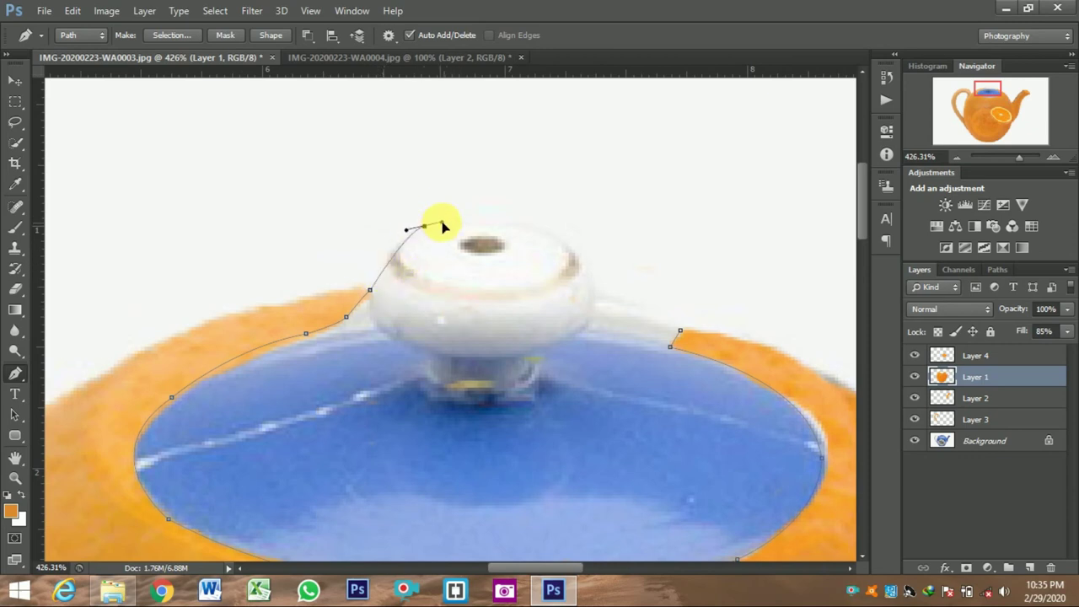
left_click_drag(579, 265, 585, 339)
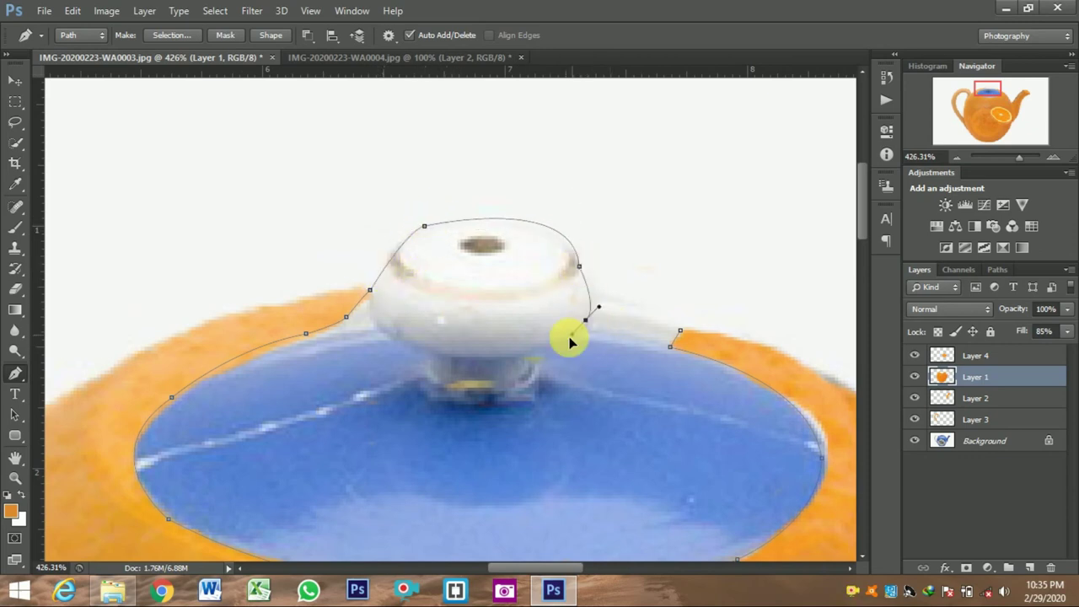
left_click(592, 306)
left_click(679, 332)
Step: Move the body's orange layer below Layer 2 and convert the closed lid path into a selection
key("ctrl+bracketleft")
key("ctrl+1")
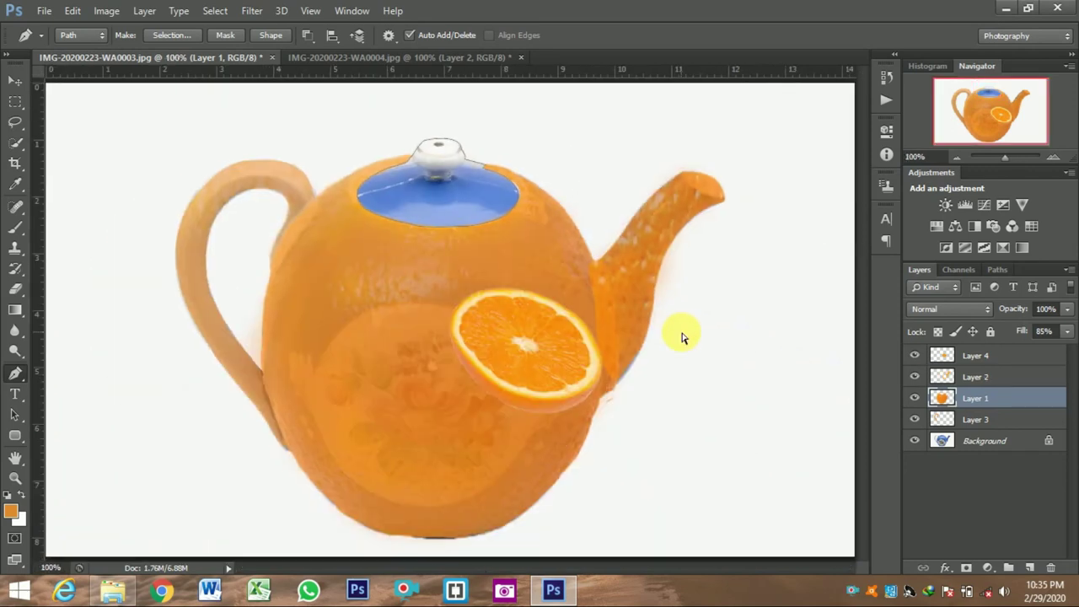
key("ctrl+Return")
Step: Set the background colour to near-white
key("i")
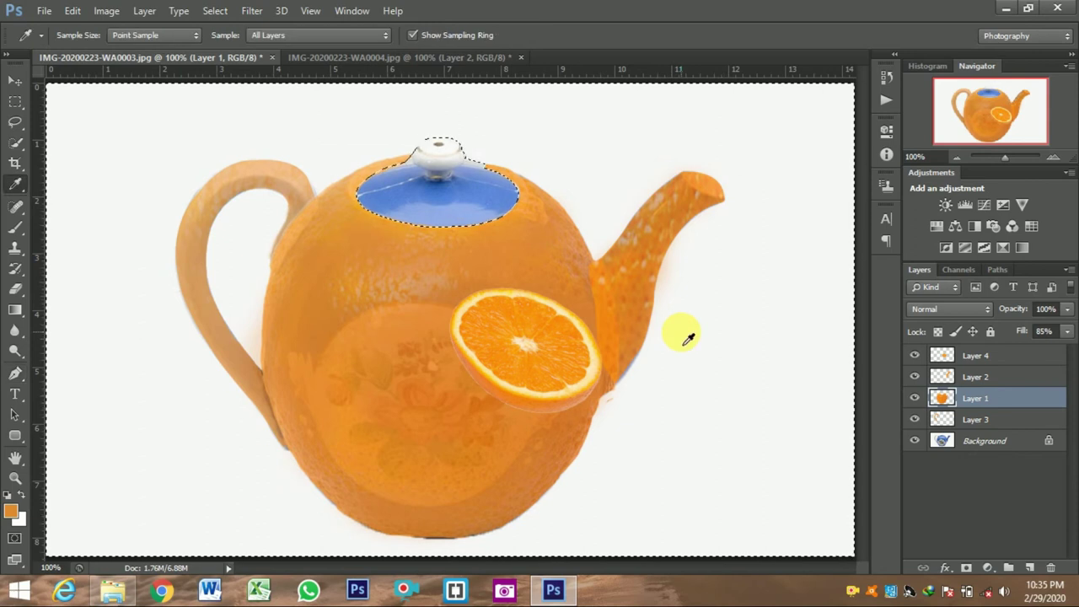
left_click(18, 516)
left_click(109, 295)
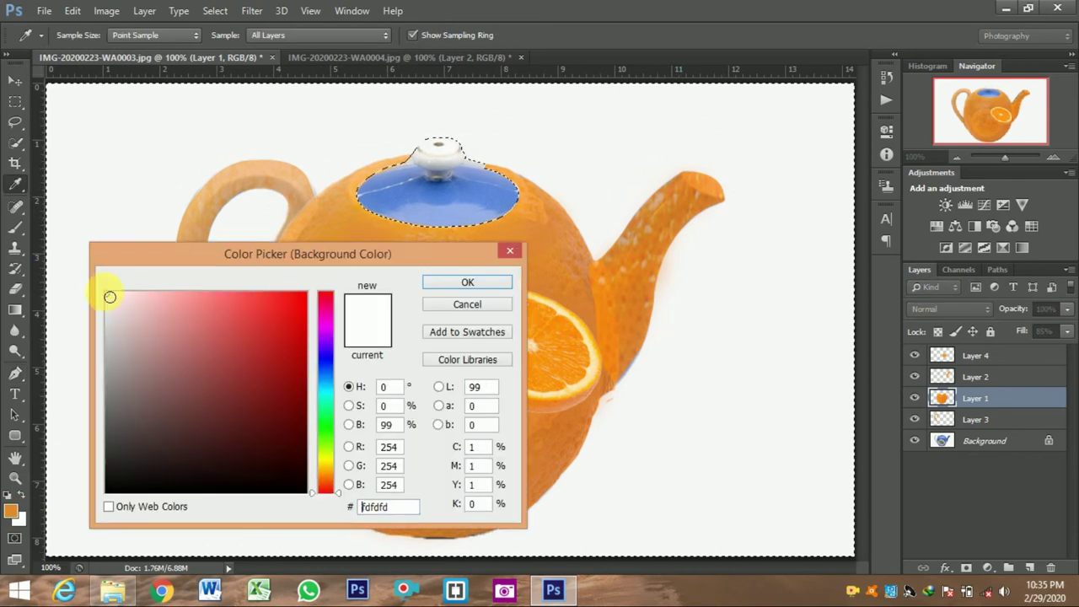
left_click(477, 284)
Step: Invert the selection so it covers only the lid and knob, and fill it with the orange foreground colour
key("alt+BackSpace")
key("ctrl+z")
key("ctrl+shift+i")
key("alt+BackSpace")
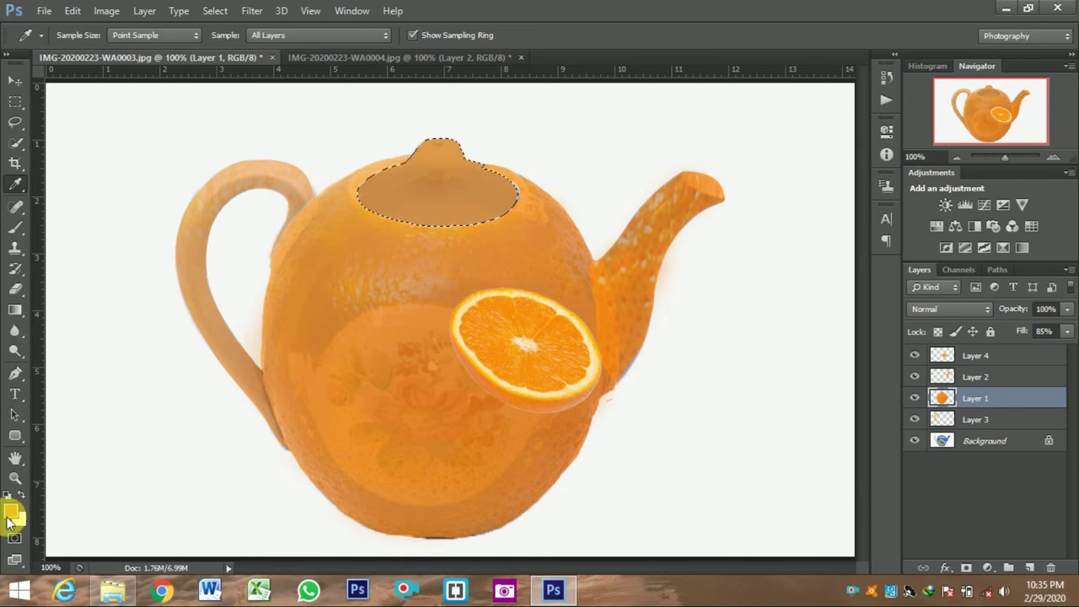
Step: Set the foreground colour to near-white and fill the lid and knob selection on Layer 1 with it
left_click(10, 510)
left_click(107, 294)
left_click(468, 285)
key("alt+BackSpace")
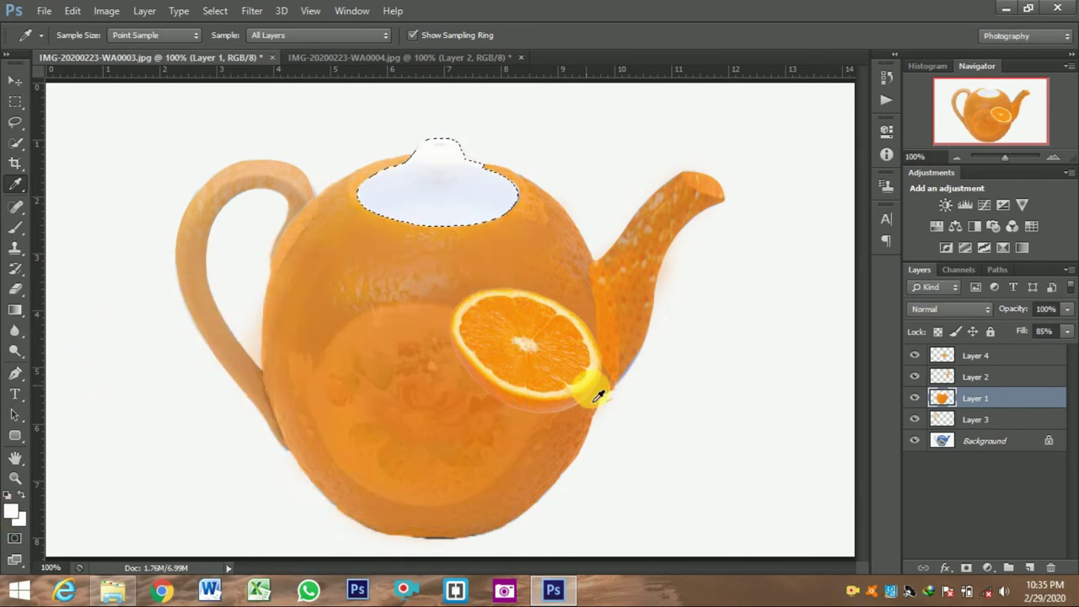
Step: Move the cut orange on Layer 4 from the body up over the lid opening and rotate it to a flatter tilt
left_click(966, 358)
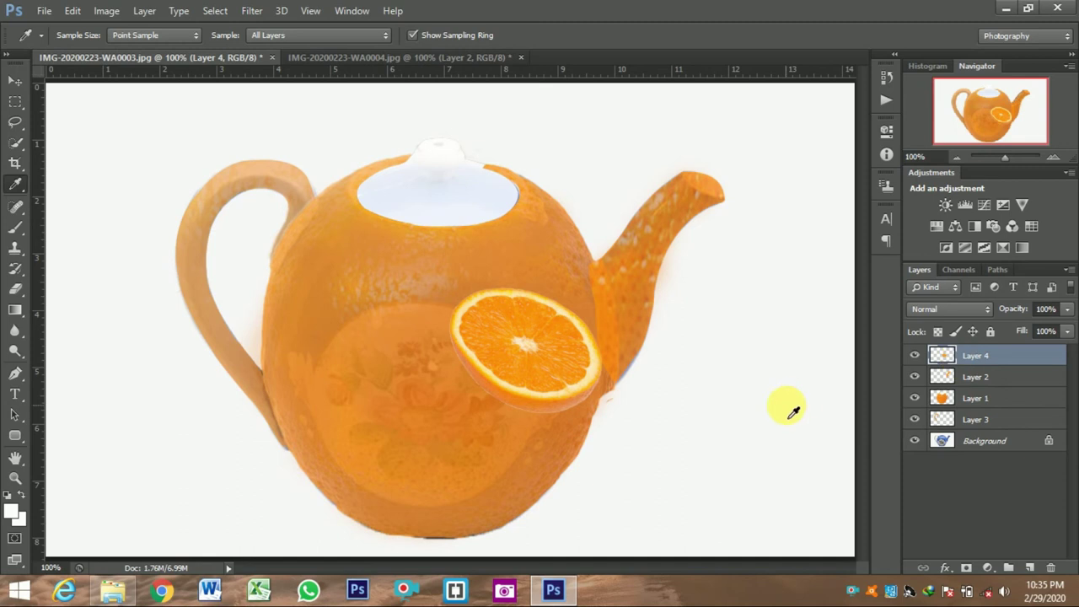
key("v")
left_click_drag(535, 349, 493, 218)
key("ctrl+t")
mouse_move(599, 281)
left_mouse_down()
mouse_move(615, 258)
mouse_move(588, 268)
left_mouse_up()
left_click_drag(536, 222, 484, 212)
key("Return")
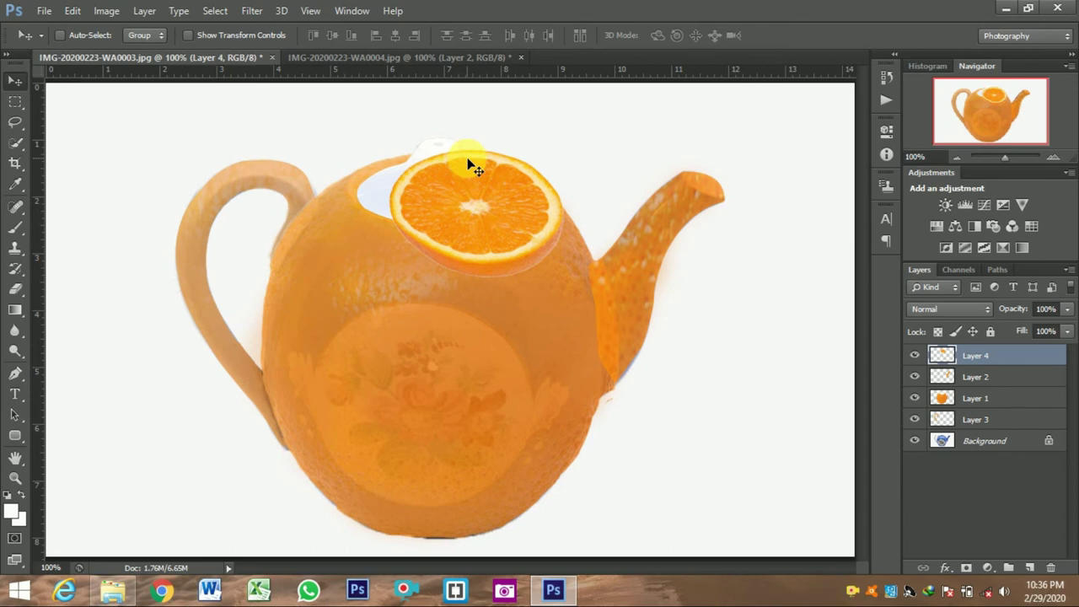
Step: Convert the locked Background into a regular layer named Layer 0 and hide it
key("ctrl+minus")
left_click(914, 440)
left_click(915, 440)
double_click(1054, 440)
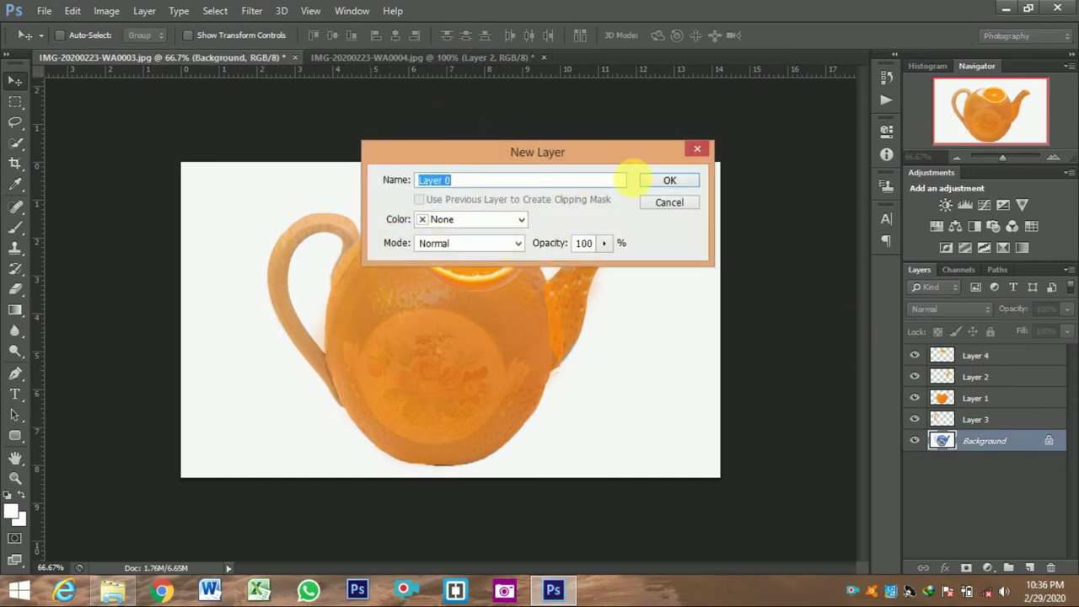
left_click(665, 178)
double_click(914, 439)
left_click(914, 439)
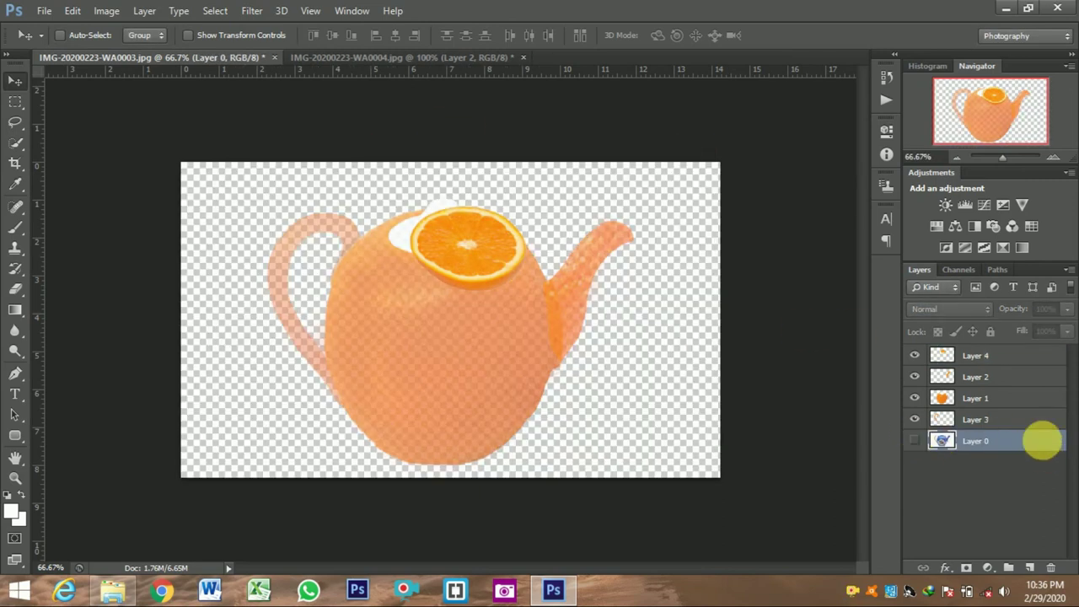
Step: Apply a grey-green Color Overlay to Layer 0 in Normal mode at 100% opacity and show the layer
double_click(1045, 442)
left_click(654, 302)
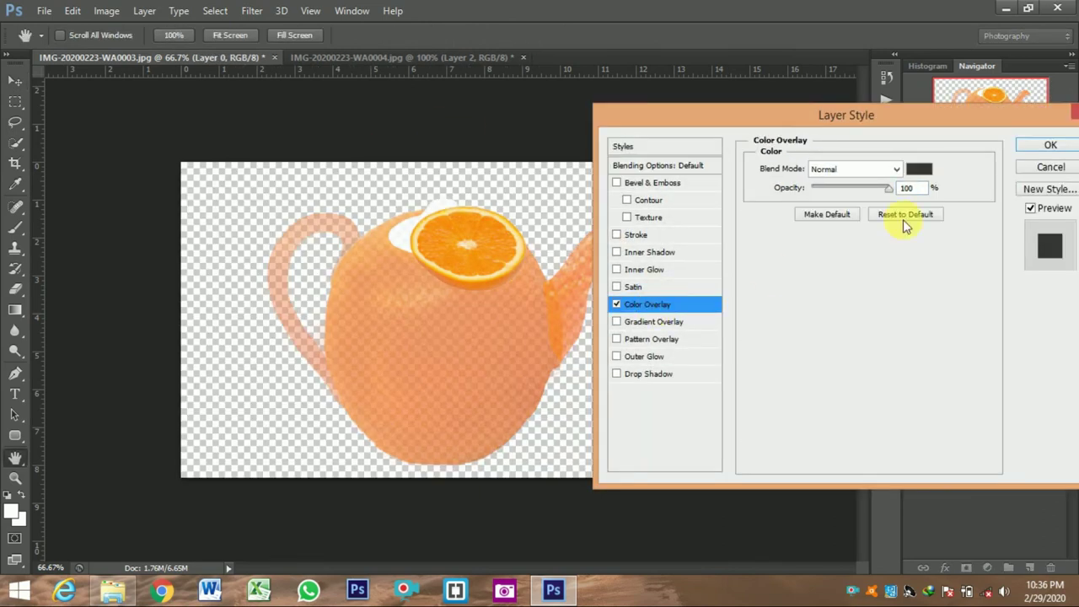
left_click(919, 169)
left_click(149, 397)
left_click(467, 281)
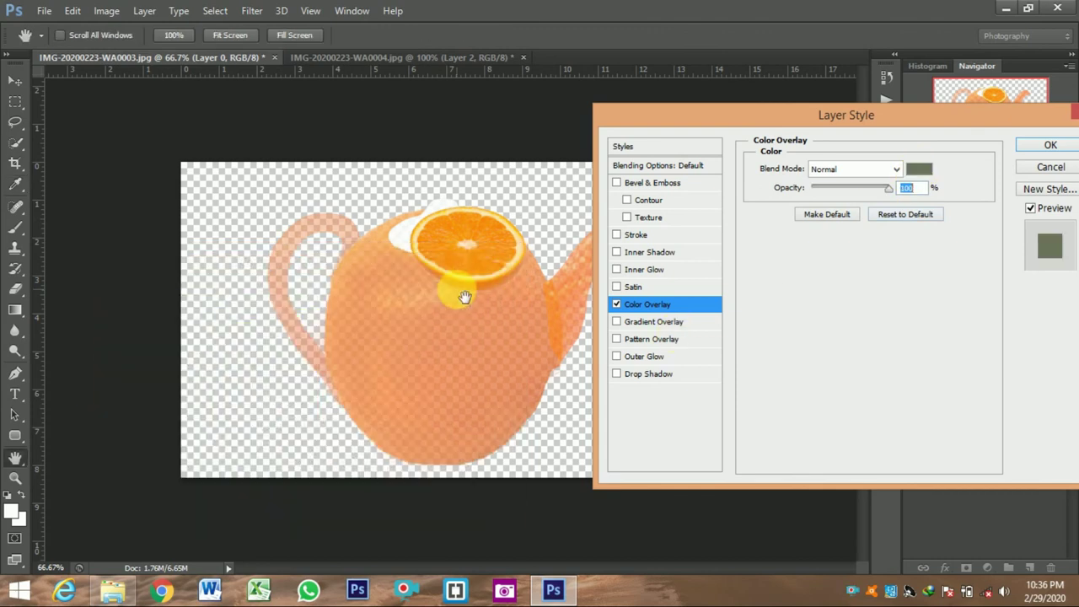
left_click(1052, 150)
left_click(914, 439)
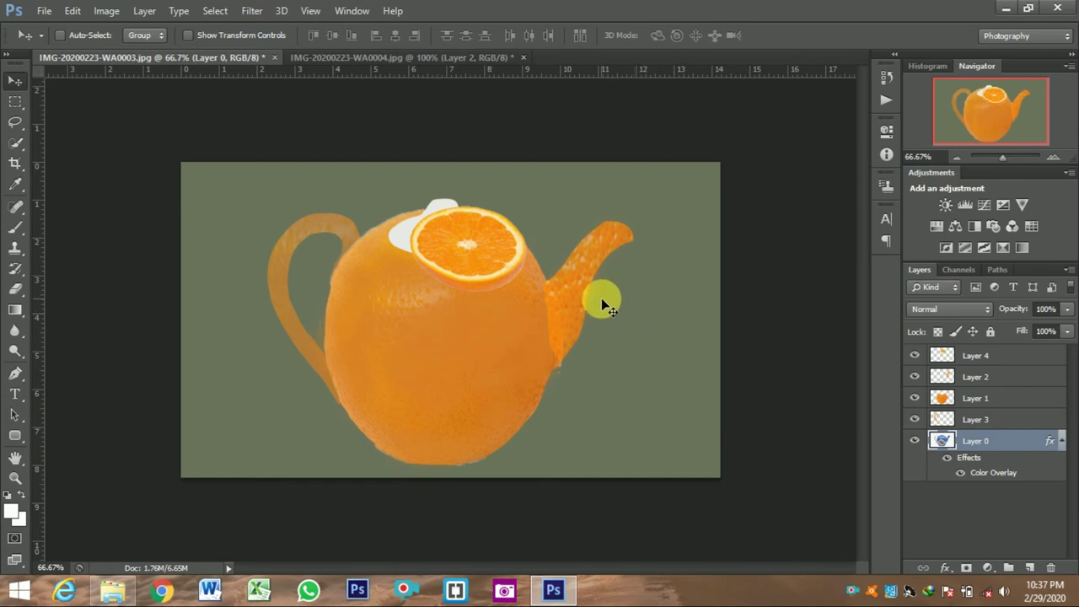
Step: Set the fill of the handle's layer, Layer 3, to 74%
left_click(993, 376)
left_click_drag(1066, 331, 1051, 355)
left_click(974, 420)
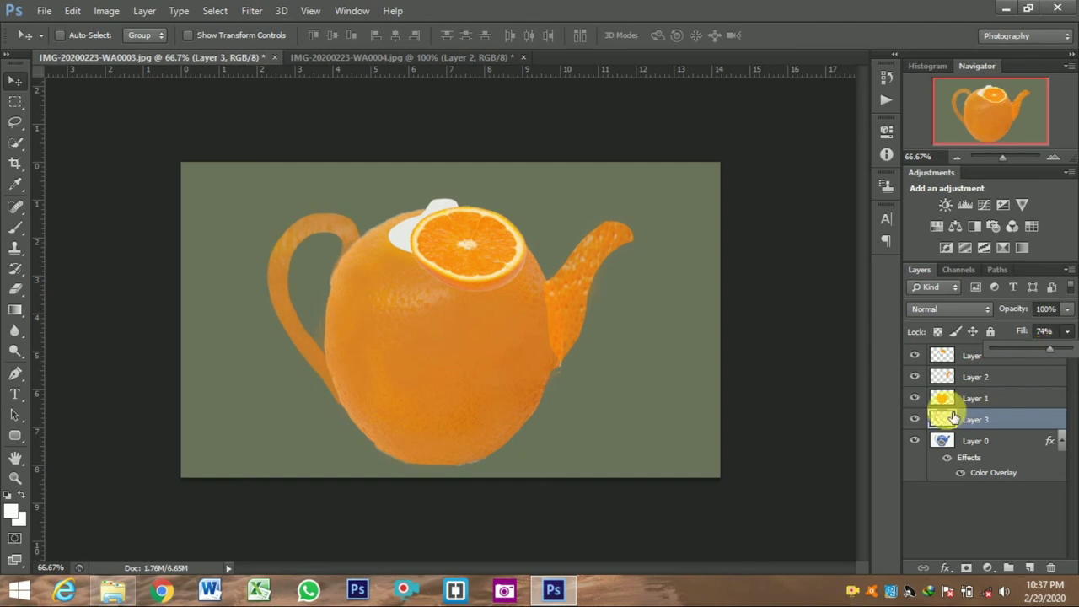
Step: Set up the Brush tool with an orange foreground colour and 25% opacity for touching up the handle on Layer 3
left_click(15, 227)
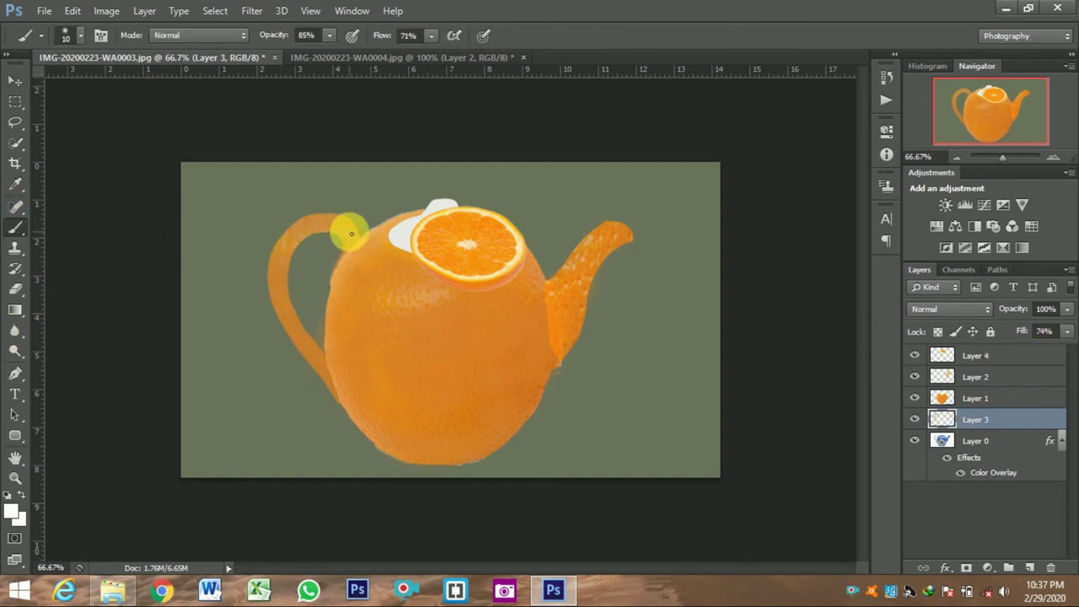
left_click(12, 511)
left_click(539, 296)
left_click(467, 285)
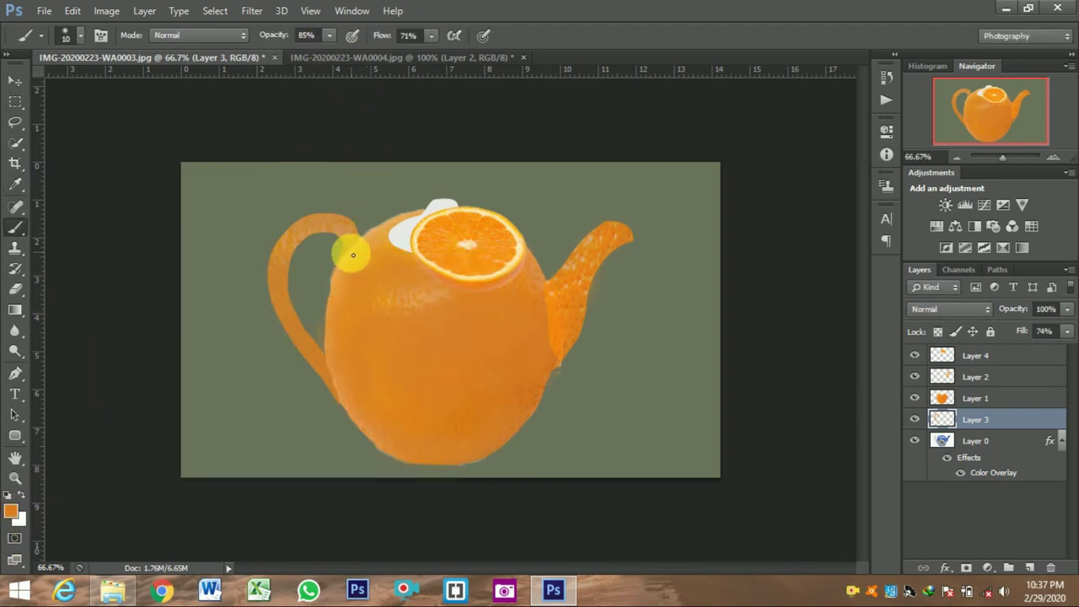
left_click_drag(329, 35, 281, 60)
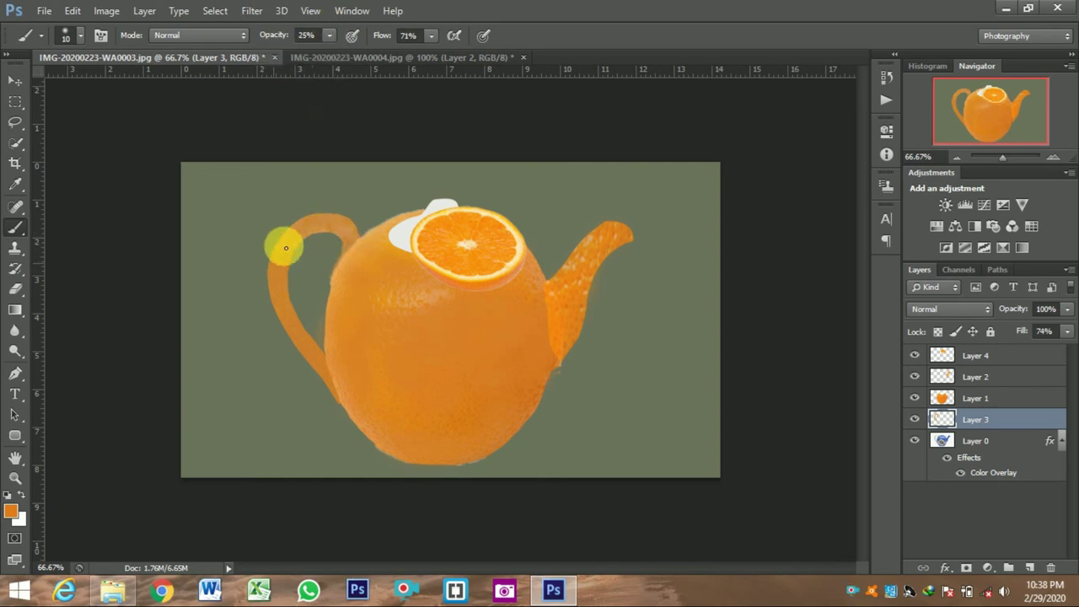
left_click(1014, 444)
double_click(1014, 445)
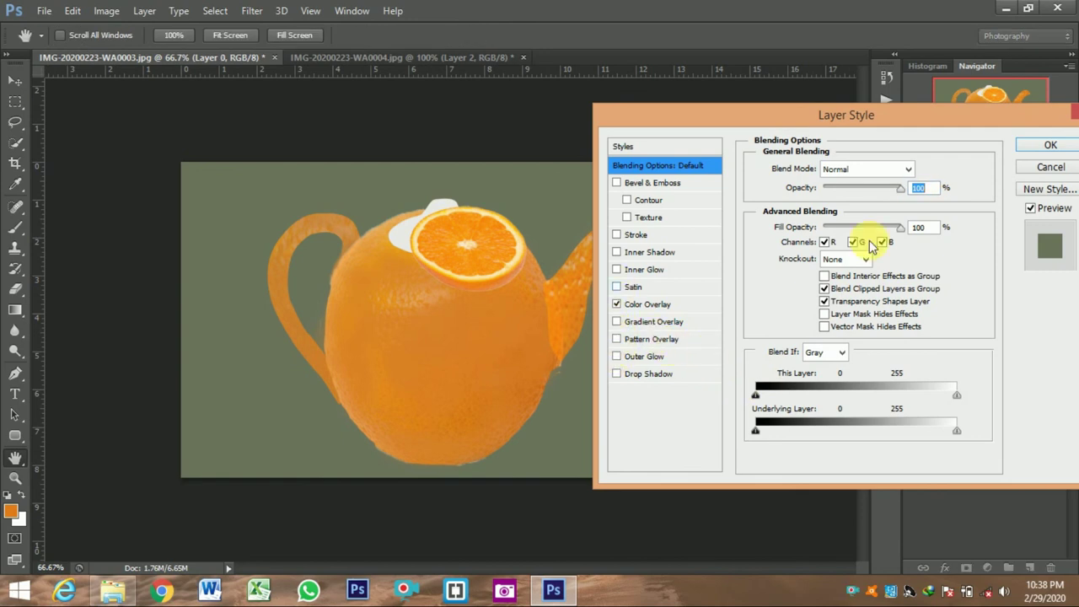
left_click(1050, 167)
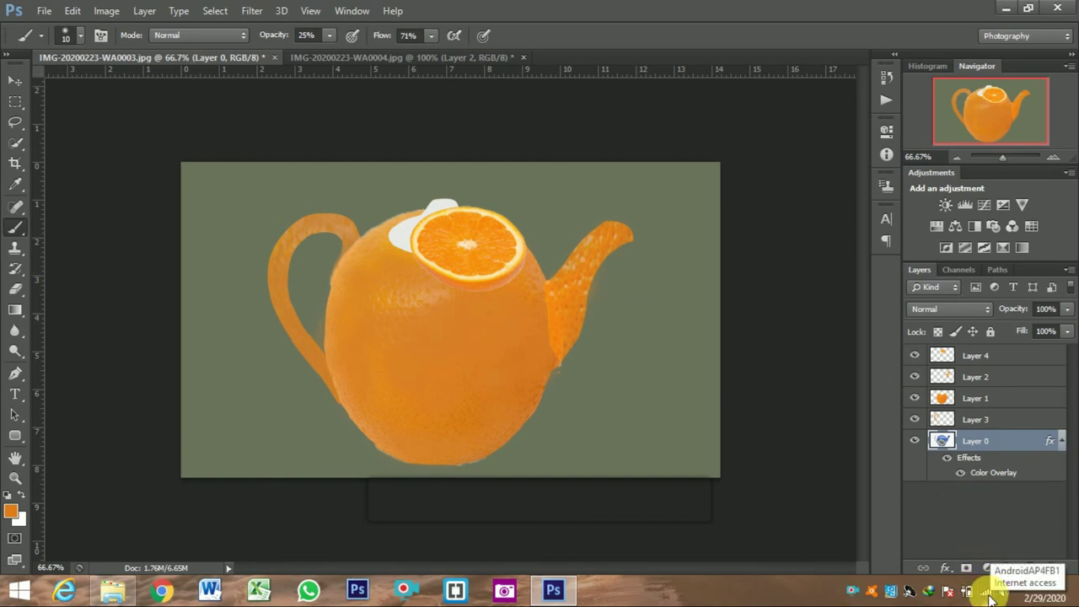
left_click(160, 590)
left_click(483, 237)
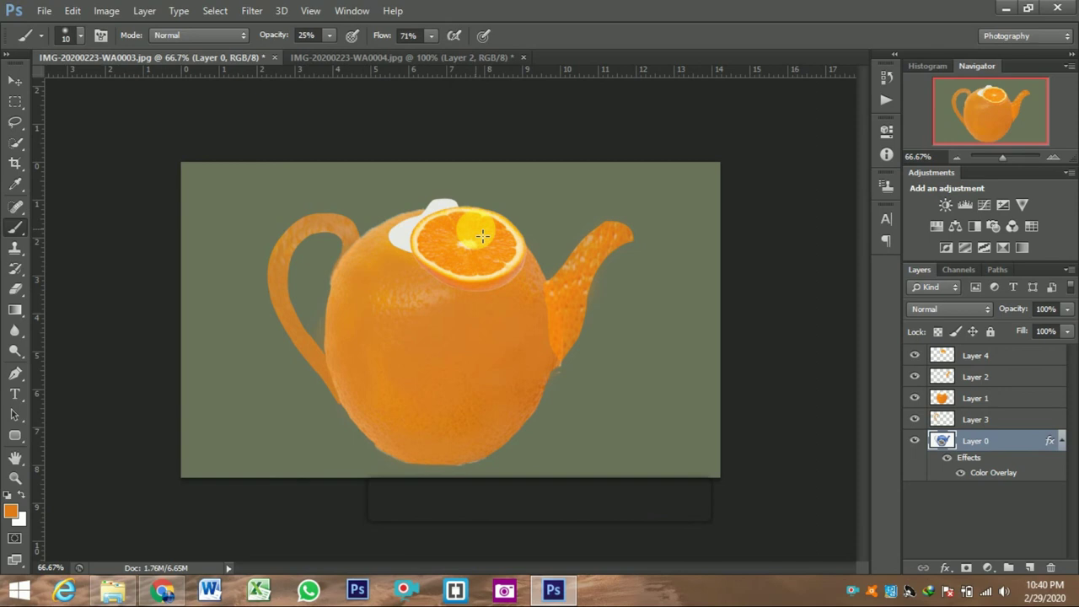